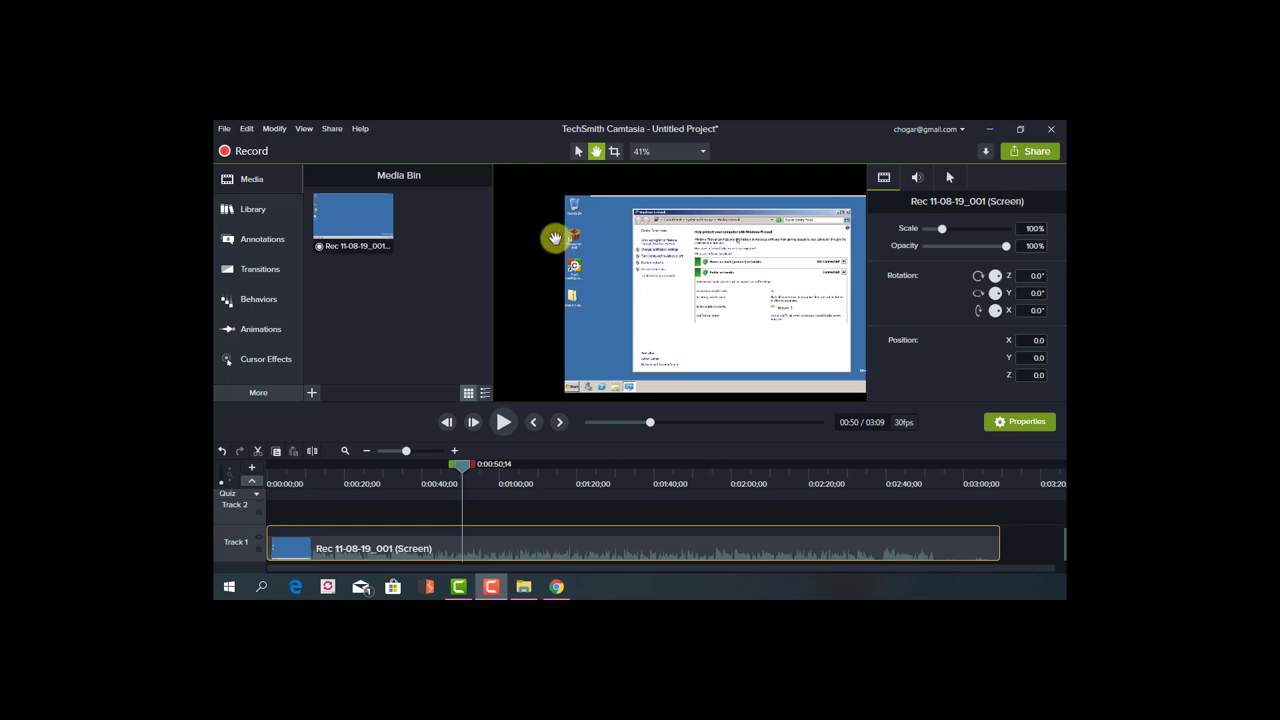
{"action": "mouse_move", "coordinate": [552, 237]}
{"action": "left_mouse_down"}
{"action": "mouse_move", "coordinate": [503, 240]}
{"action": "mouse_move", "coordinate": [527, 241]}
{"action": "left_mouse_up"}
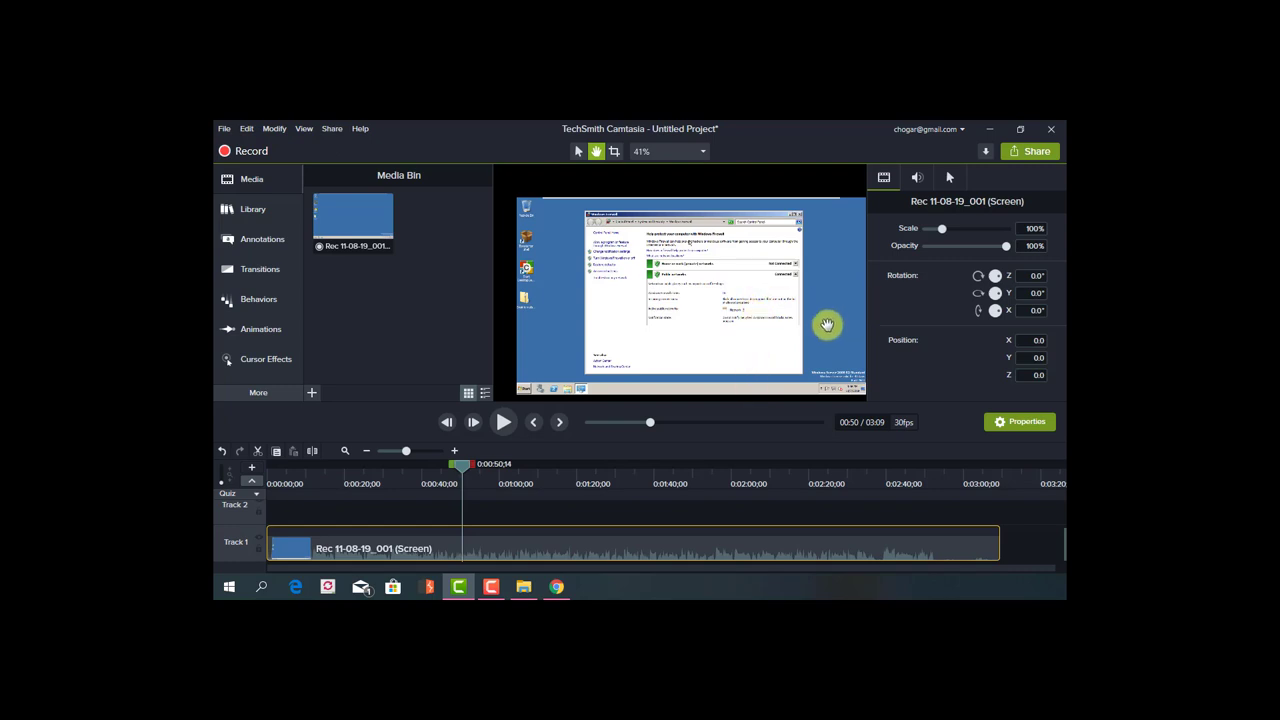
{"action": "left_click", "coordinate": [572, 184]}
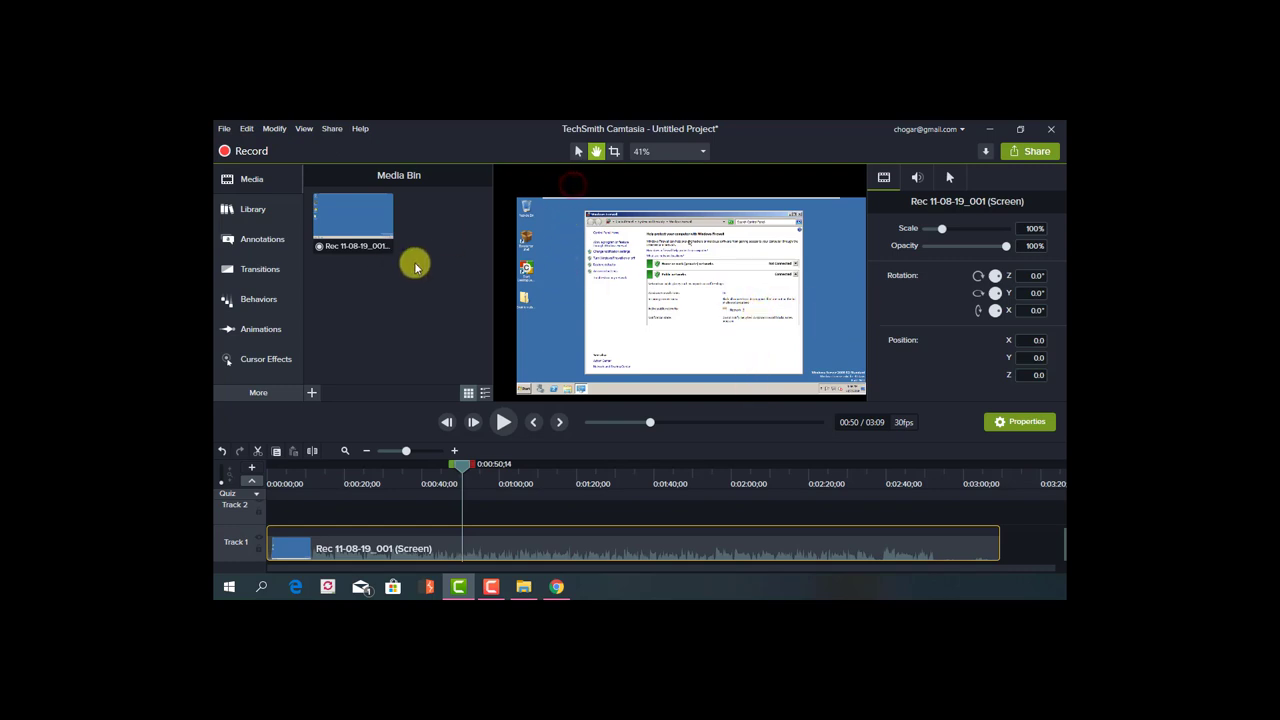
{"action": "left_click", "coordinate": [416, 265]}
Examine the saved .trec recordings and their folder path in File Explorer's Camtasia folder, and return to the editor
{"action": "left_click", "coordinate": [523, 587]}
{"action": "left_click", "coordinate": [358, 251]}
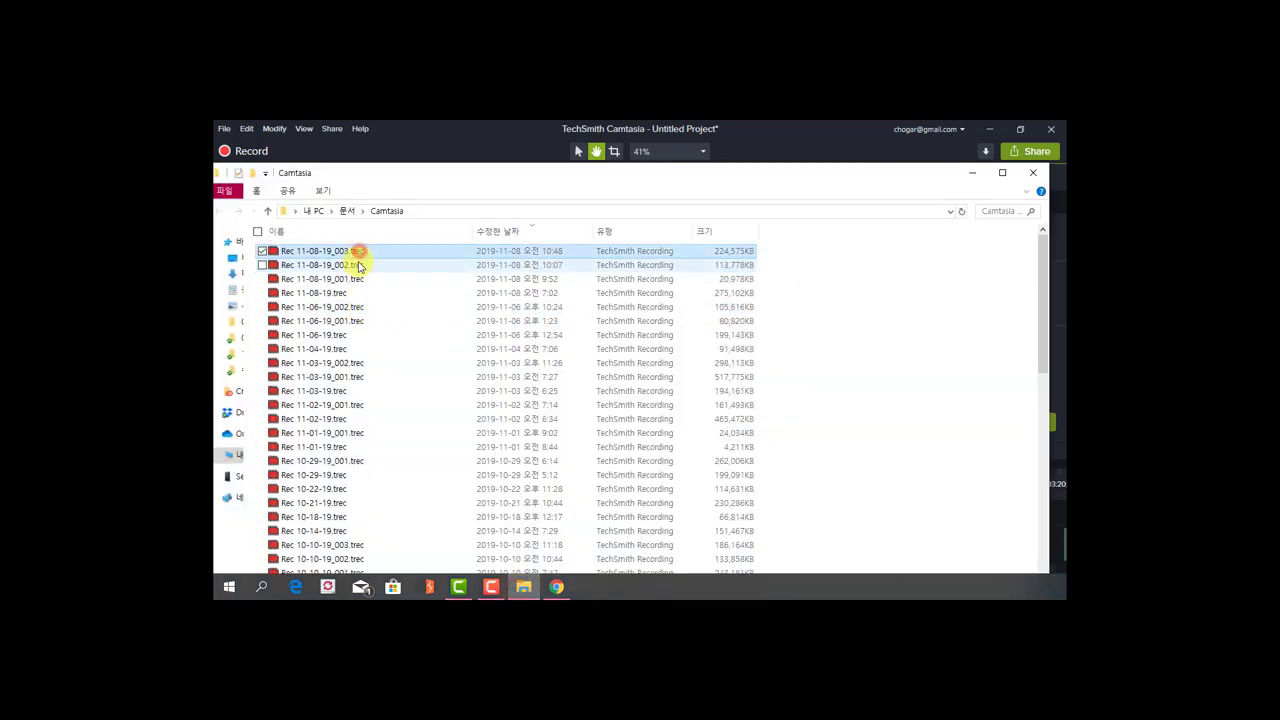
{"action": "left_click", "coordinate": [359, 265]}
{"action": "left_click", "coordinate": [358, 250]}
{"action": "left_click", "coordinate": [358, 266]}
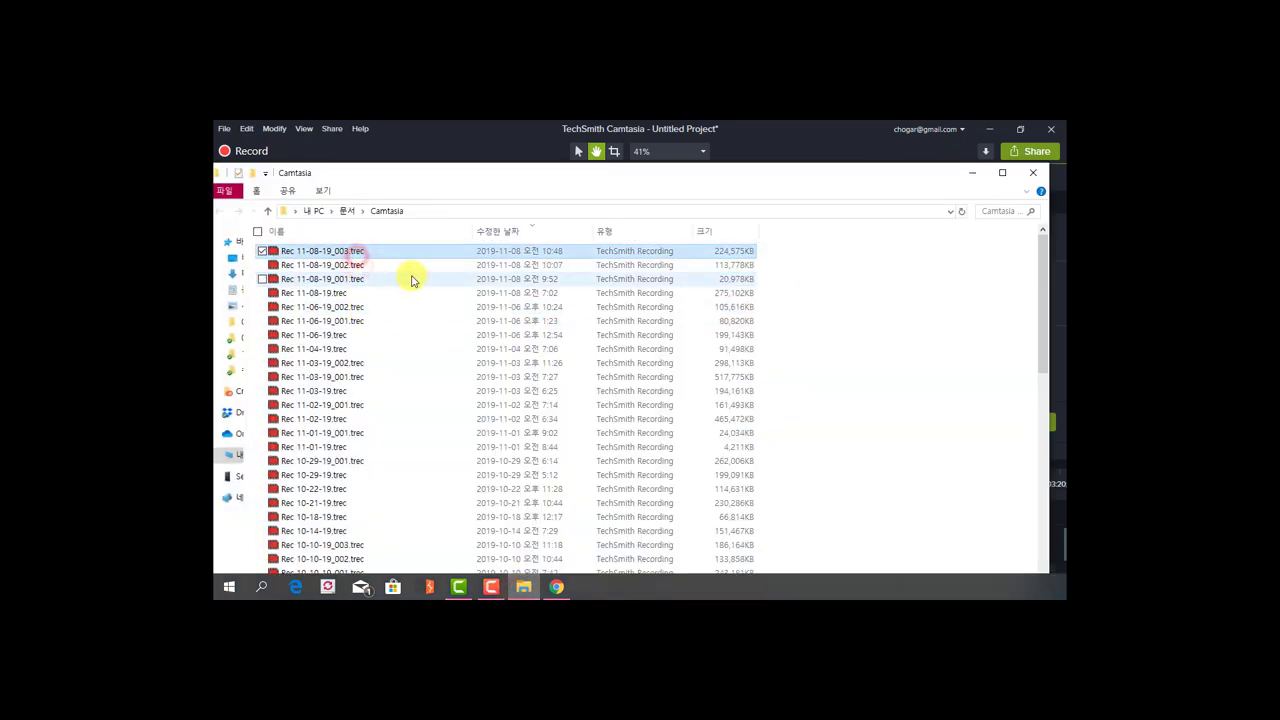
{"action": "left_click", "coordinate": [446, 213]}
{"action": "left_click", "coordinate": [448, 212]}
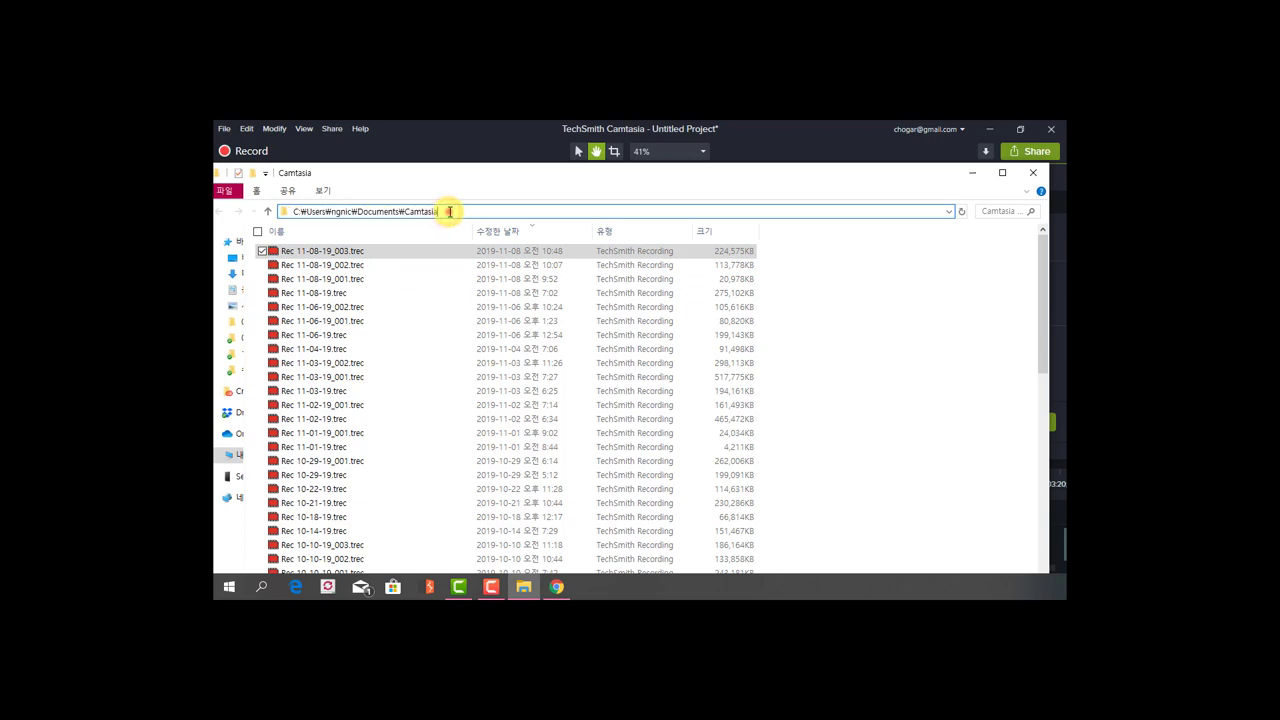
{"action": "left_click_drag", "start_coordinate": [473, 212], "coordinate": [258, 213]}
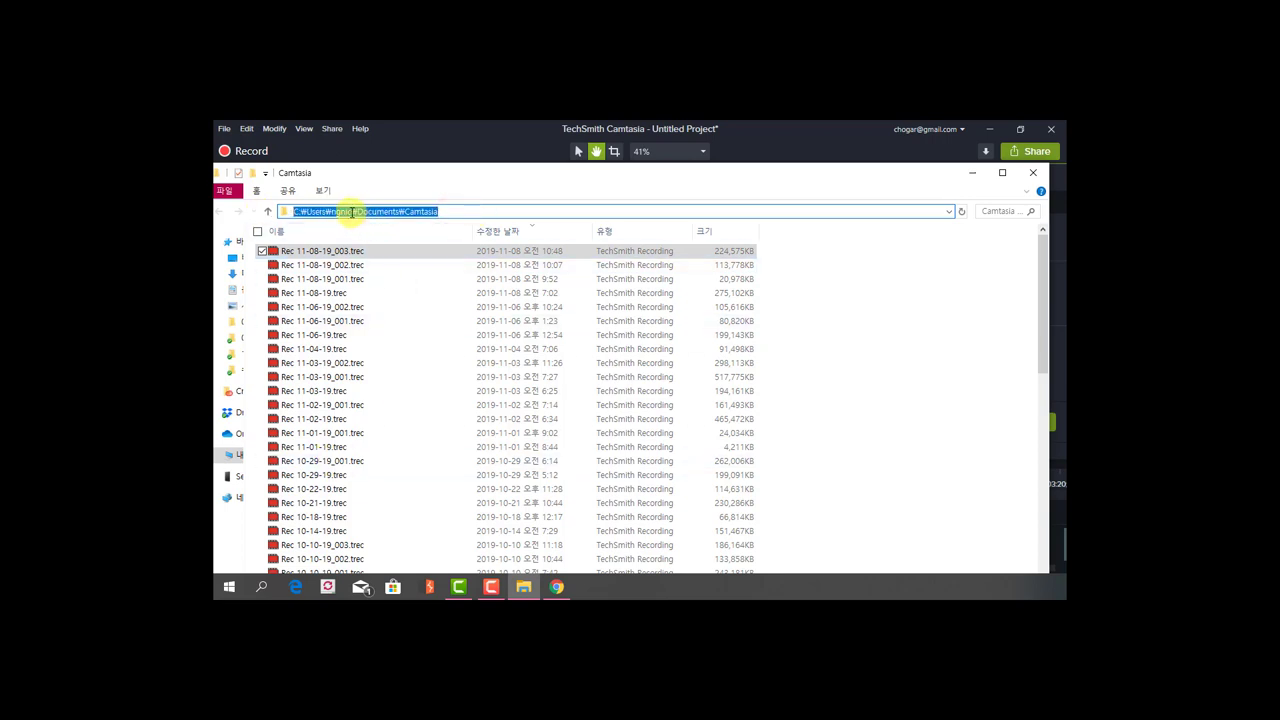
{"action": "left_click_drag", "start_coordinate": [352, 212], "coordinate": [332, 212]}
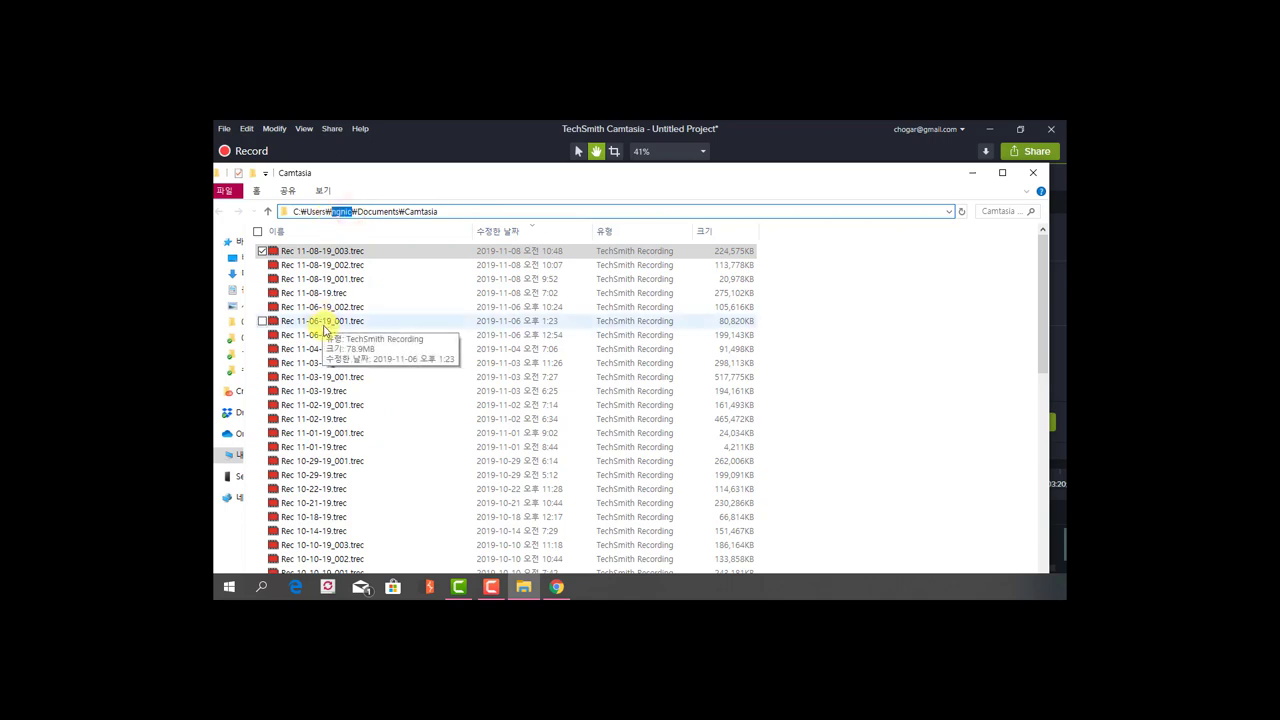
{"action": "left_click", "coordinate": [327, 322]}
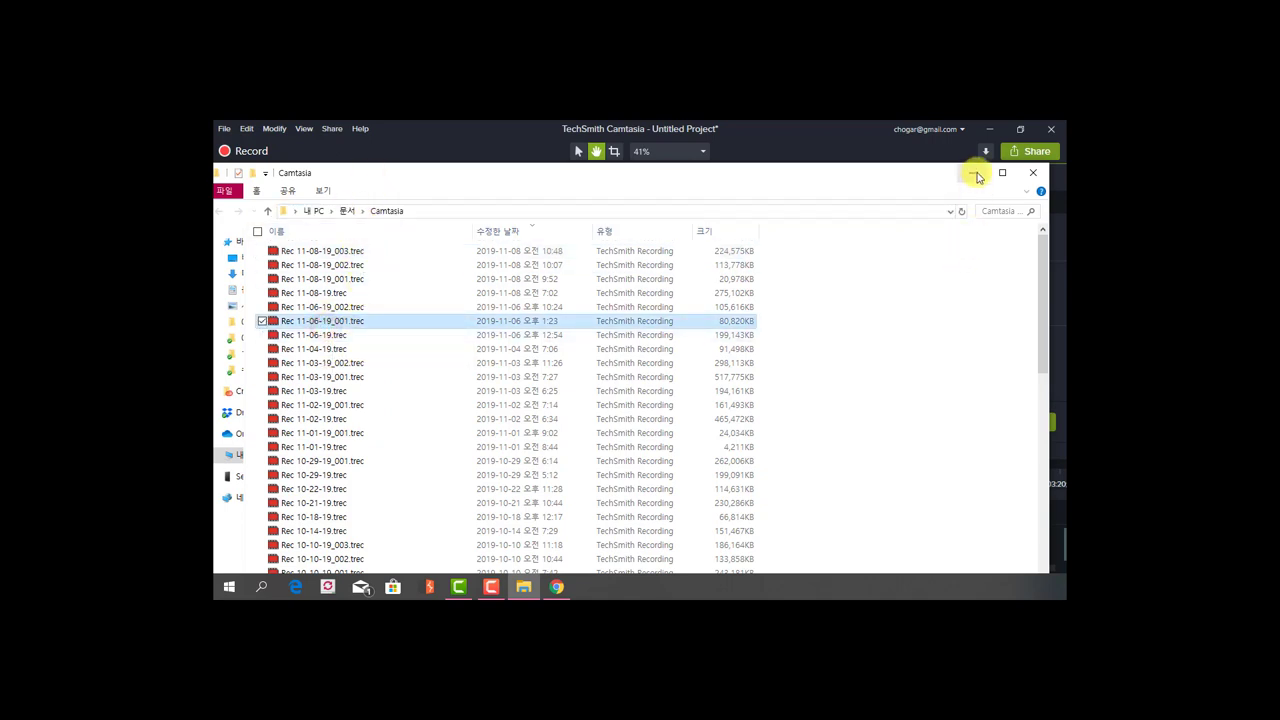
{"action": "left_click", "coordinate": [975, 175]}
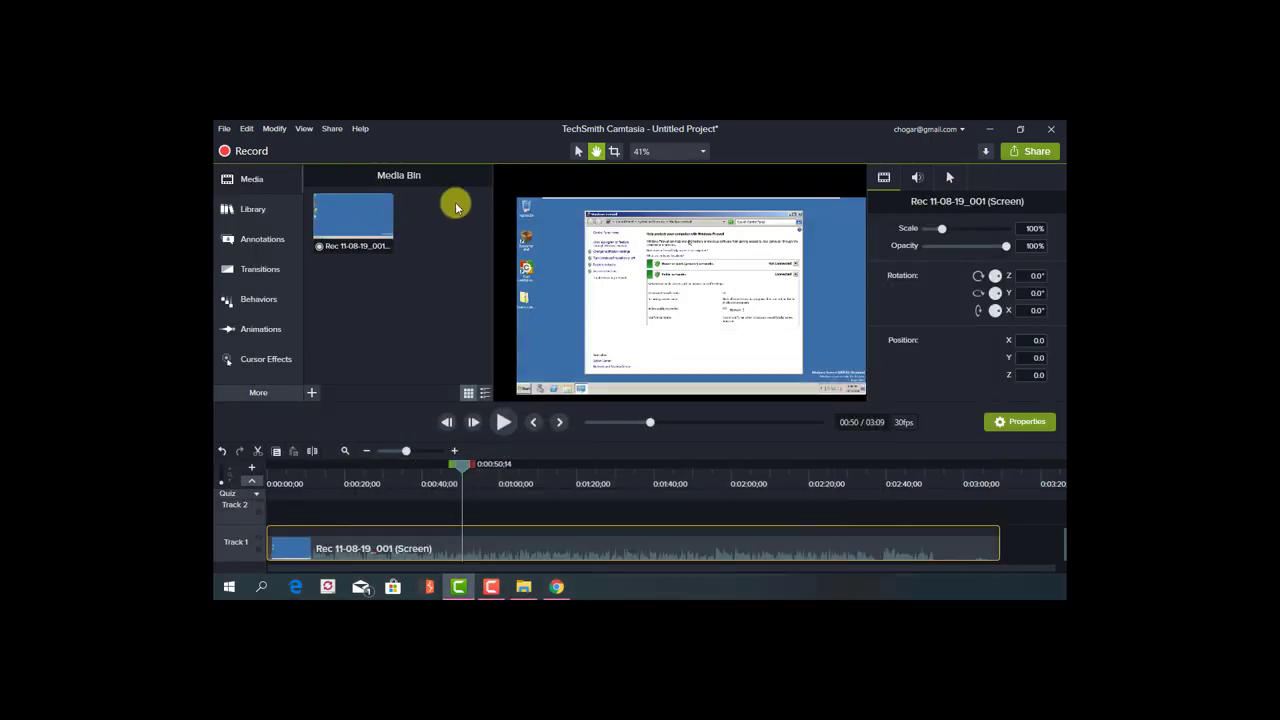
{"action": "left_click", "coordinate": [447, 216]}
{"action": "left_click", "coordinate": [384, 225]}
{"action": "left_click", "coordinate": [428, 272]}
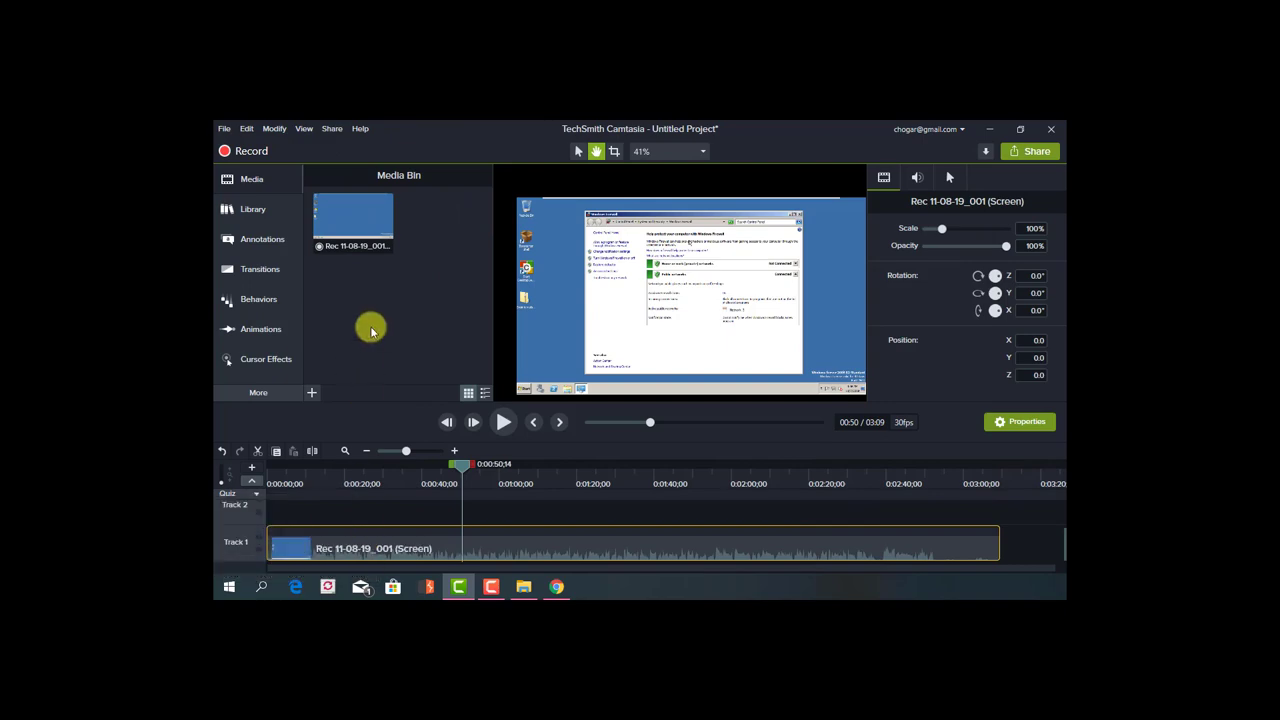
{"action": "left_click", "coordinate": [447, 538]}
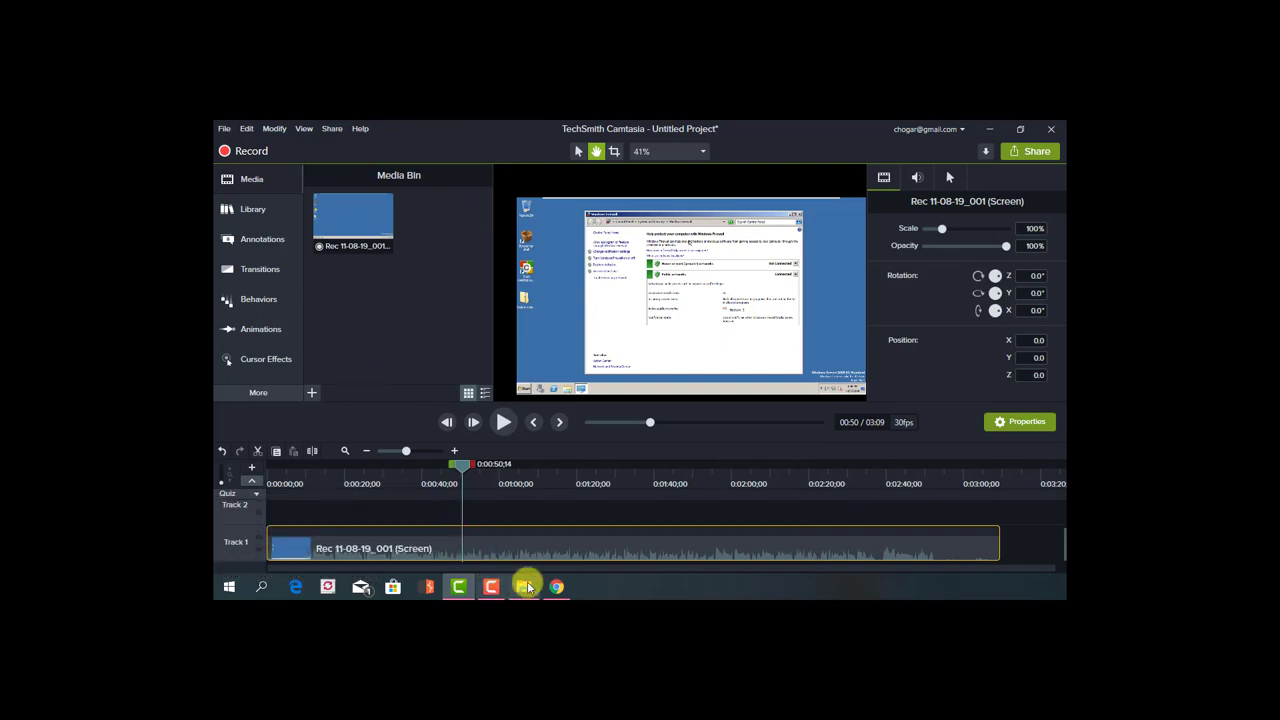
Import Rec 11-08-19_002.trec from the Camtasia folder in File Explorer into the project's Media Bin
{"action": "left_click", "coordinate": [523, 587]}
{"action": "left_click_drag", "start_coordinate": [400, 171], "coordinate": [918, 200]}
{"action": "left_click", "coordinate": [860, 283]}
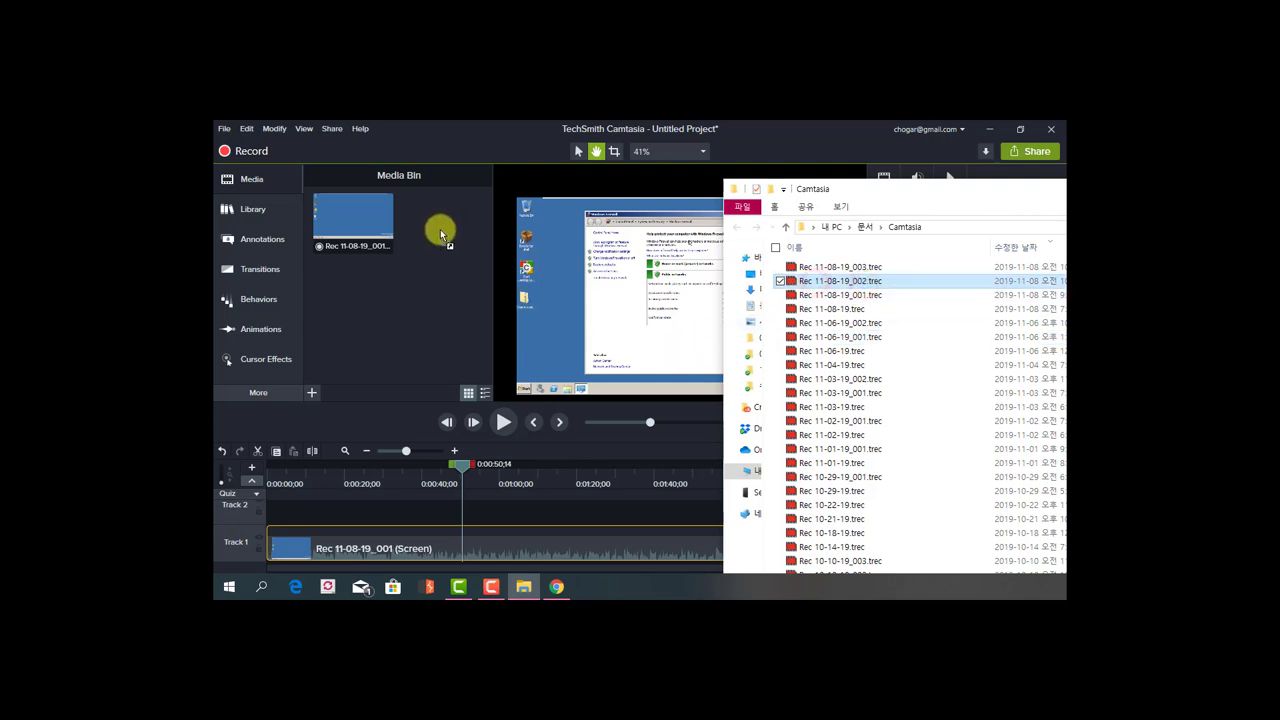
{"action": "left_click_drag", "start_coordinate": [440, 233], "coordinate": [434, 232]}
{"action": "left_click", "coordinate": [434, 296]}
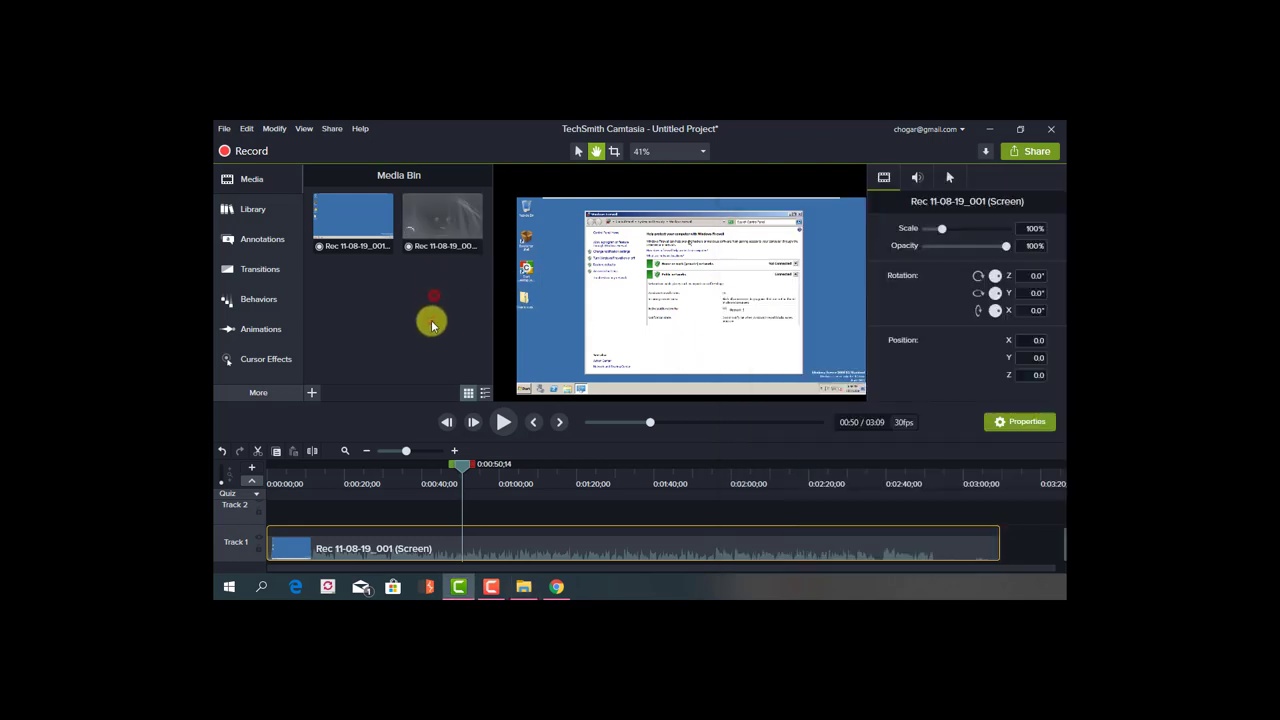
{"action": "left_click", "coordinate": [434, 200]}
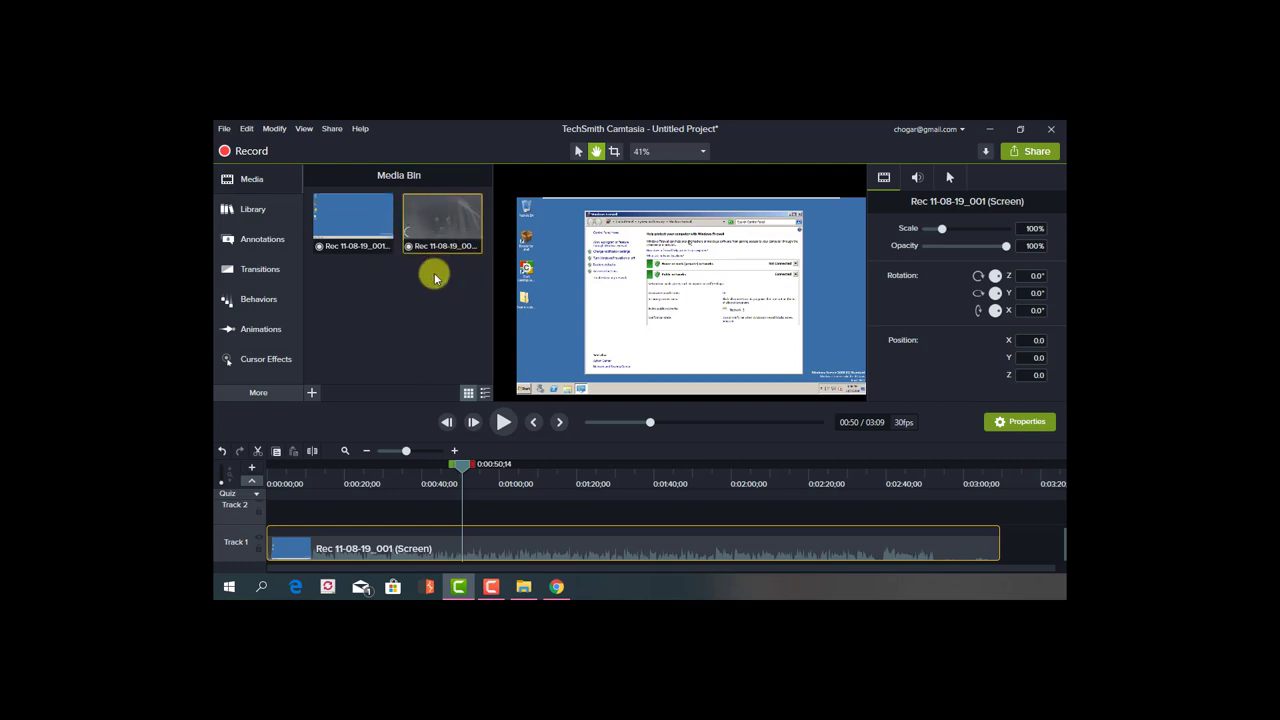
{"action": "left_click", "coordinate": [452, 263]}
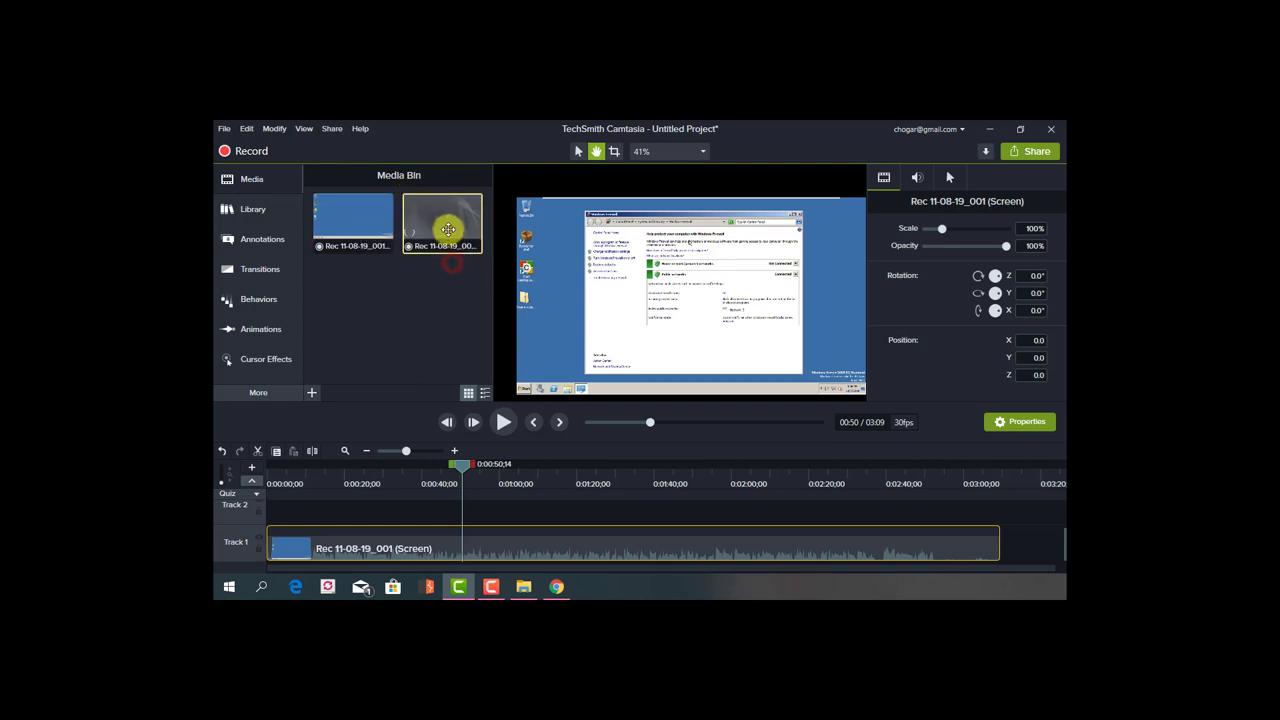
{"action": "left_click", "coordinate": [361, 228]}
{"action": "left_click", "coordinate": [449, 227]}
{"action": "left_click", "coordinate": [444, 311]}
{"action": "left_click", "coordinate": [372, 224]}
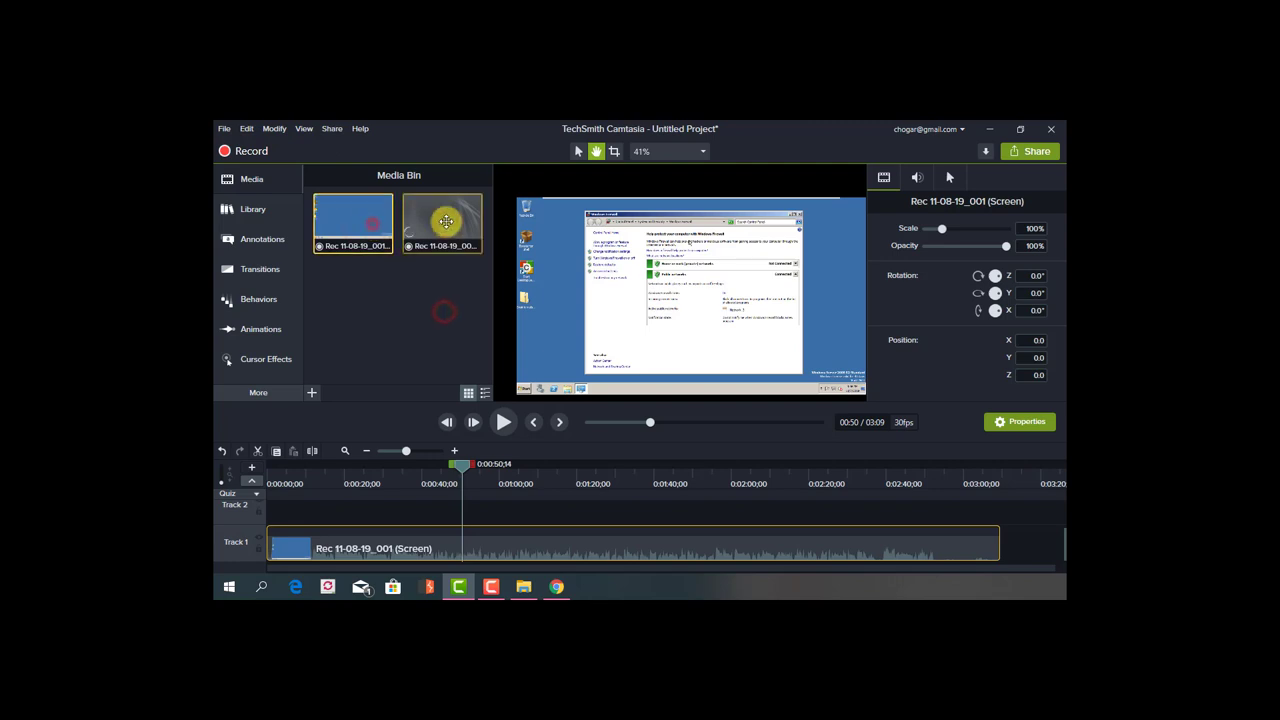
{"action": "left_click", "coordinate": [449, 296]}
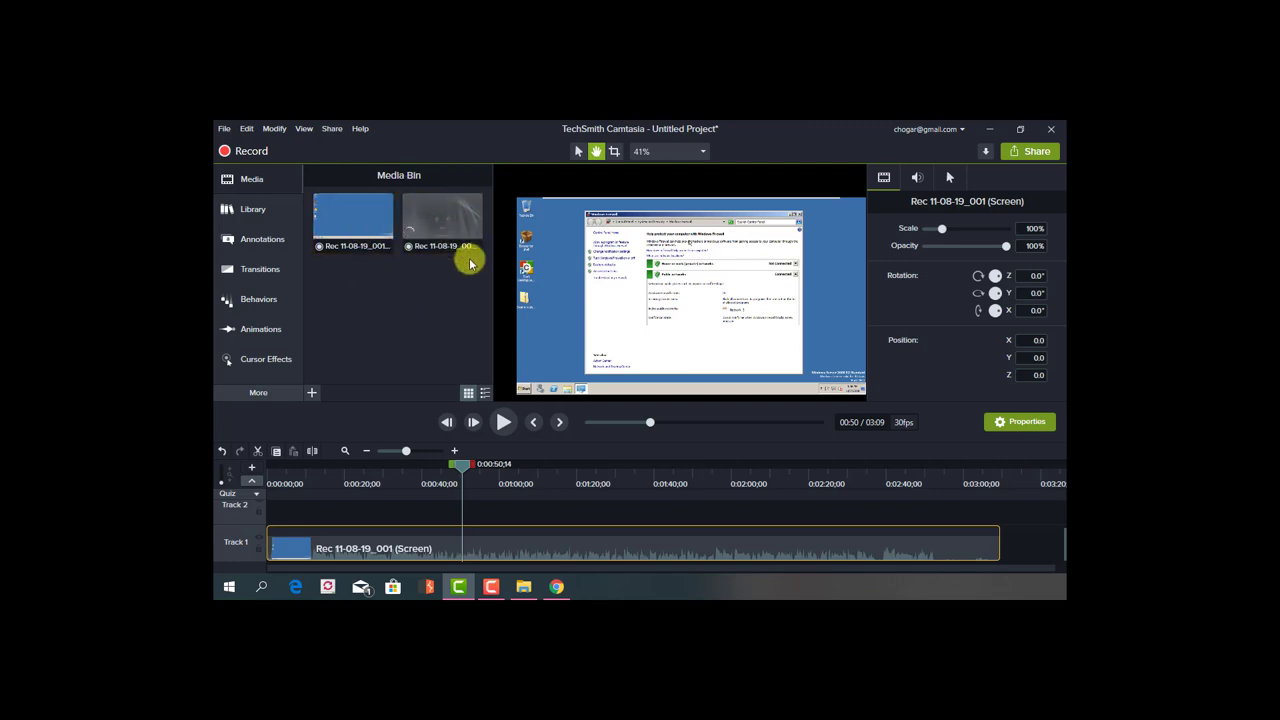
{"action": "left_click", "coordinate": [443, 217]}
{"action": "left_click", "coordinate": [430, 291]}
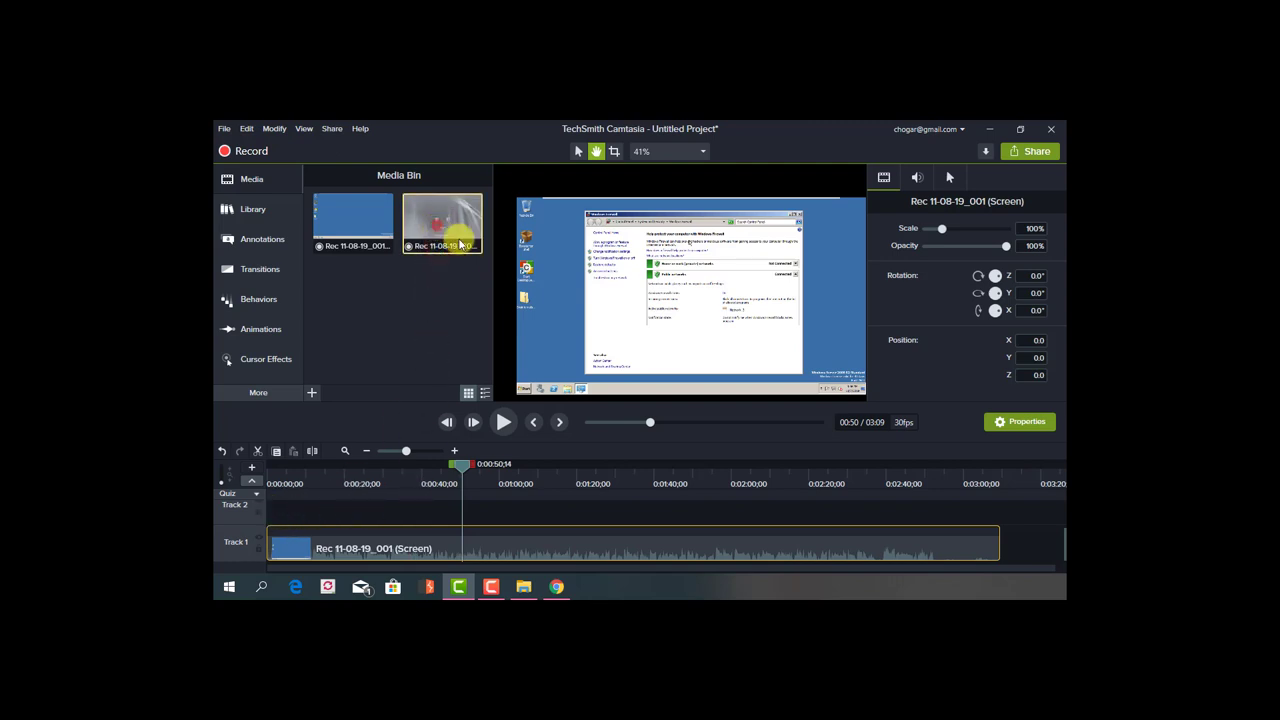
Add the Rec 11-08-19_002 clip after the existing clip on Track 1 and delete it from the timeline
{"action": "left_click_drag", "start_coordinate": [448, 225], "coordinate": [1007, 533]}
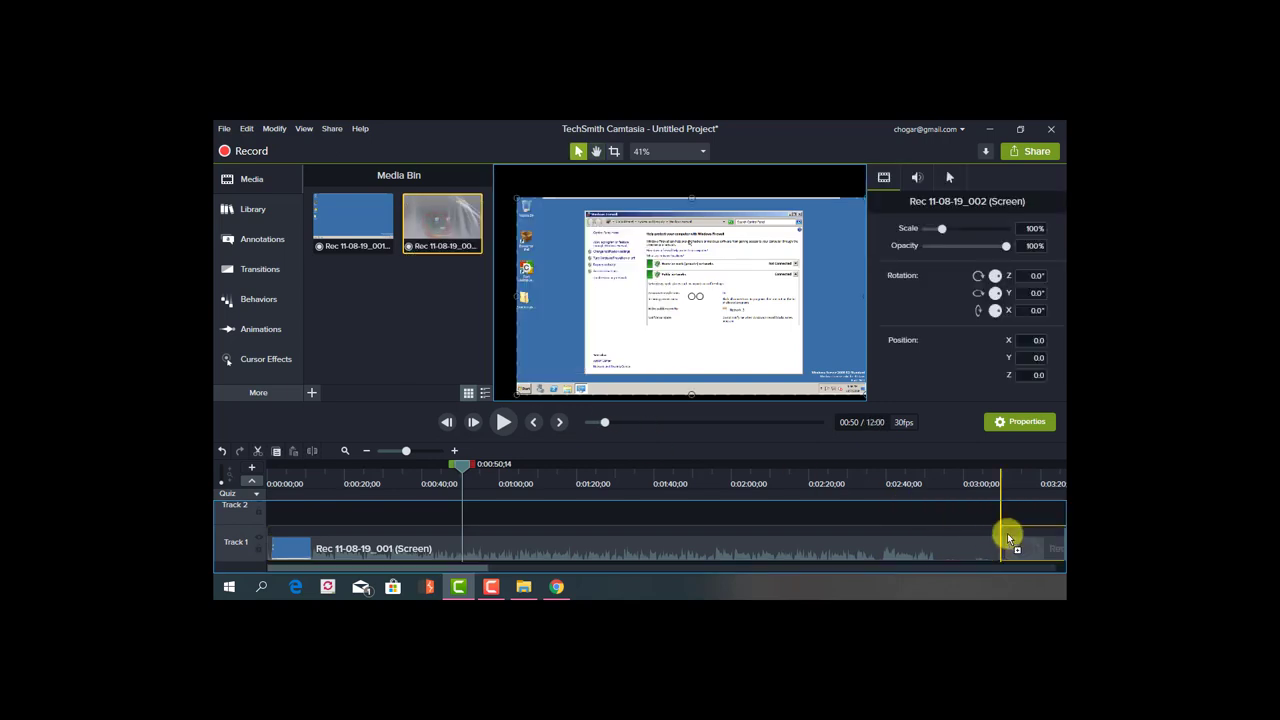
{"action": "left_click_drag", "start_coordinate": [459, 464], "coordinate": [857, 500]}
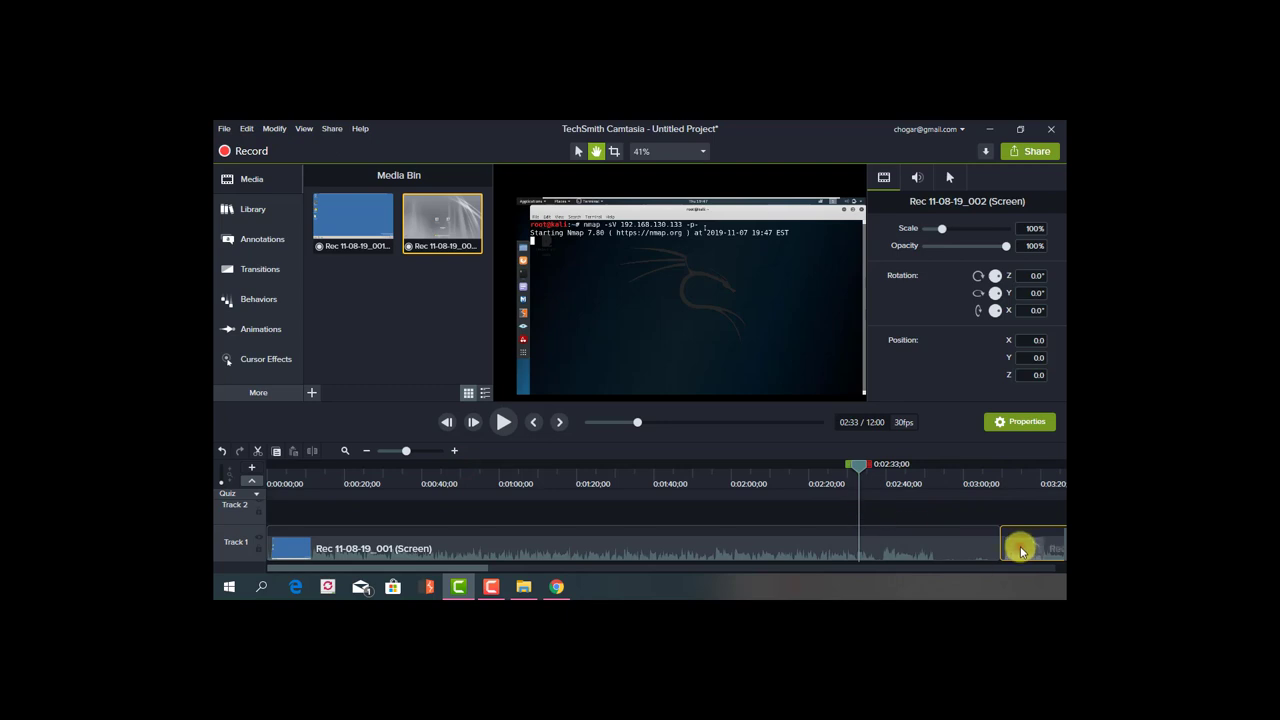
{"action": "key", "text": "Delete"}
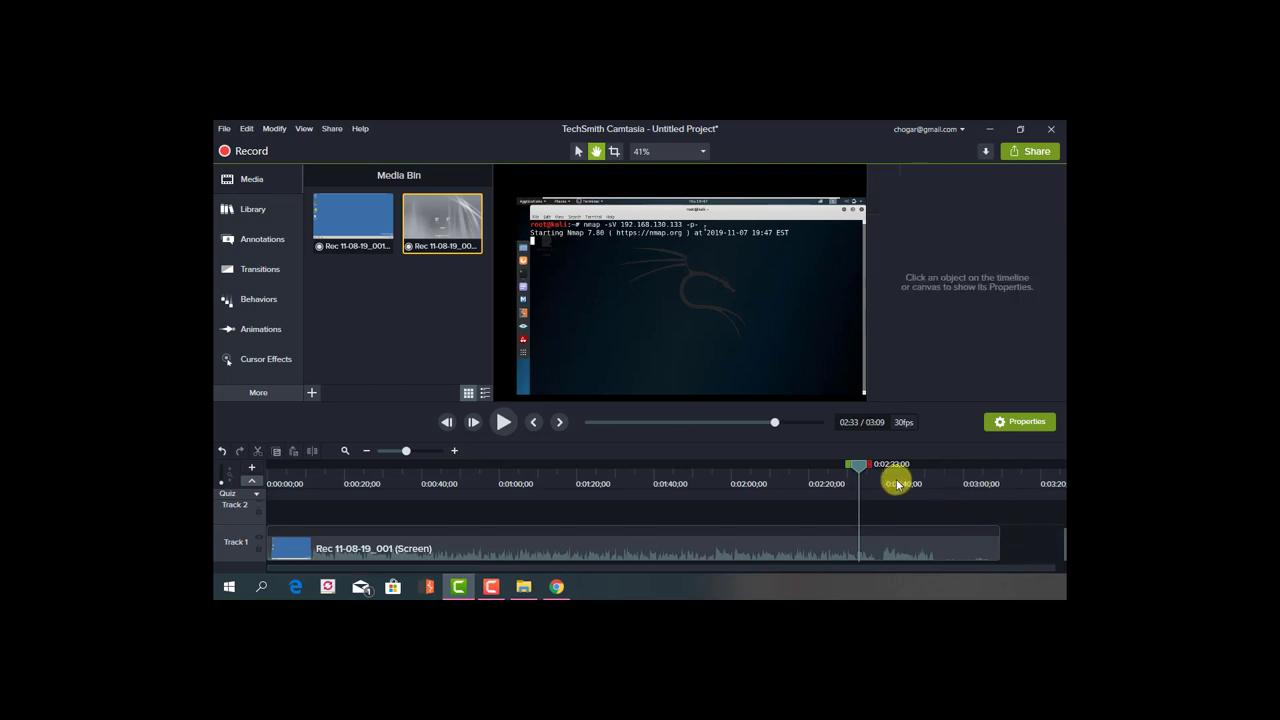
Scrub and play the Track 1 recording between about 25 and 34 seconds to find the section to cut
{"action": "left_click_drag", "start_coordinate": [857, 465], "coordinate": [384, 474]}
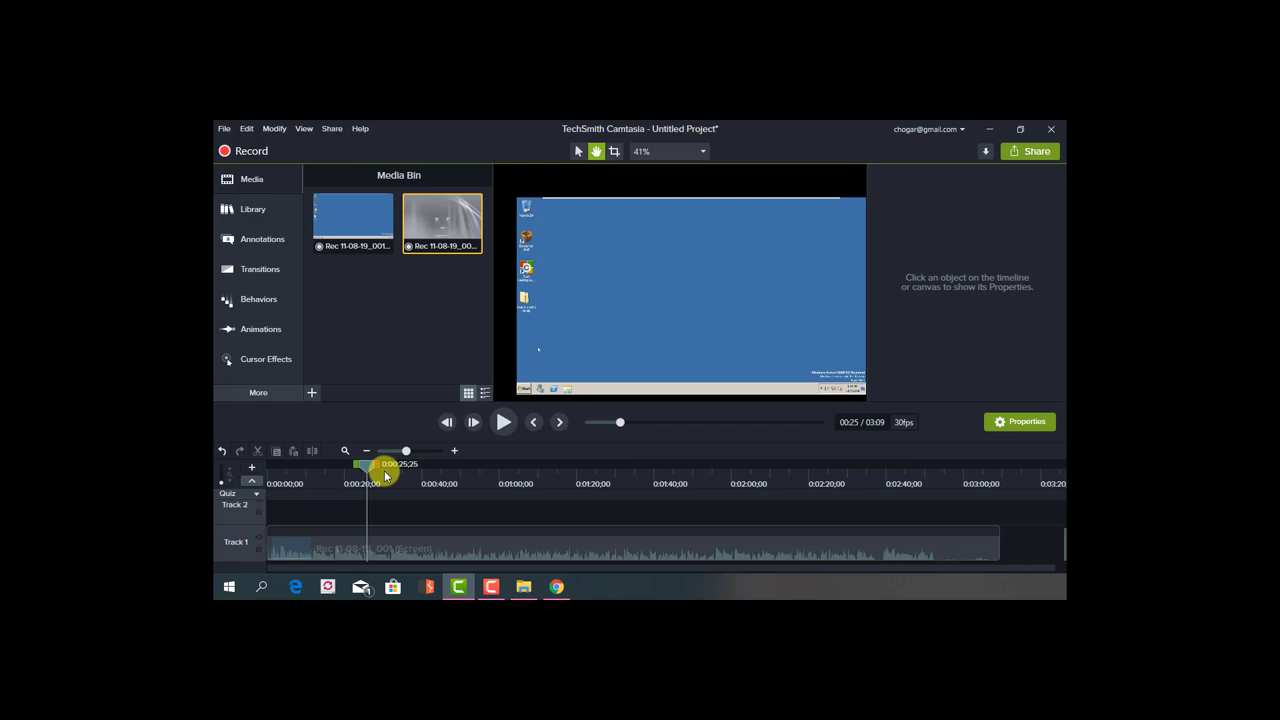
{"action": "mouse_move", "coordinate": [384, 473]}
{"action": "left_mouse_down"}
{"action": "mouse_move", "coordinate": [313, 476]}
{"action": "mouse_move", "coordinate": [373, 470]}
{"action": "left_mouse_up"}
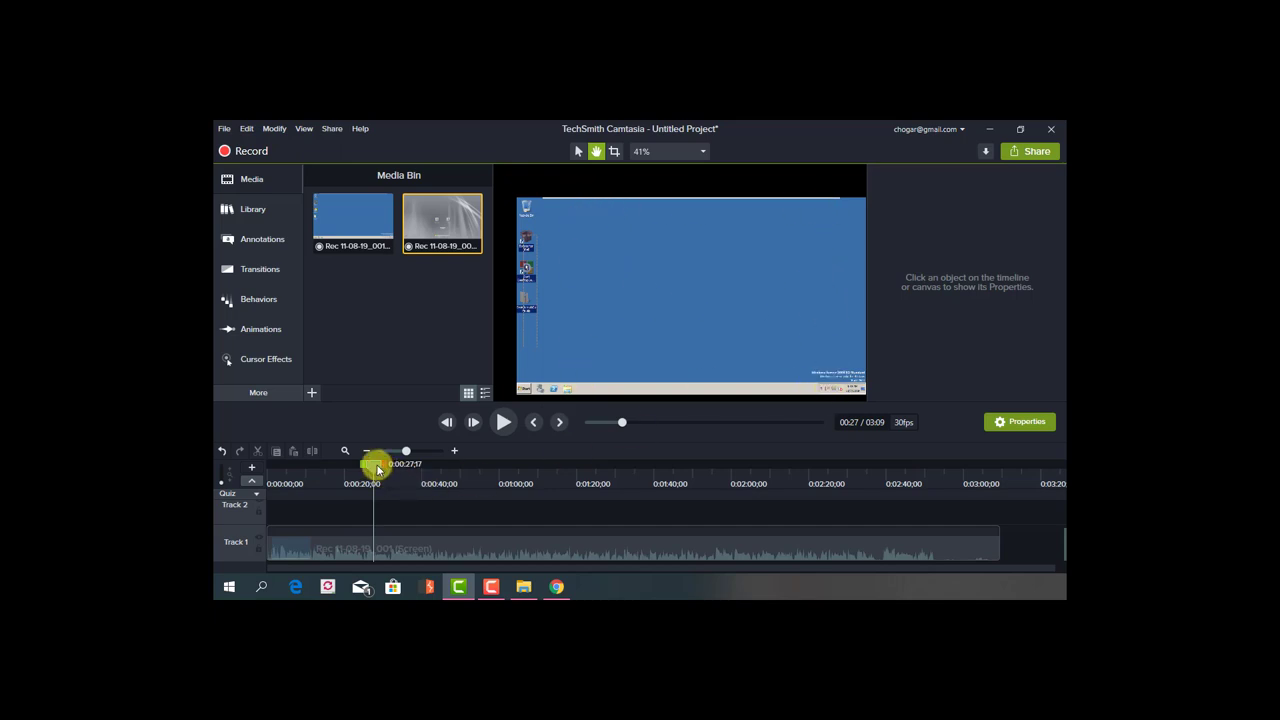
{"action": "mouse_move", "coordinate": [372, 465]}
{"action": "left_mouse_down"}
{"action": "mouse_move", "coordinate": [443, 466]}
{"action": "mouse_move", "coordinate": [366, 466]}
{"action": "mouse_move", "coordinate": [381, 472]}
{"action": "left_mouse_up"}
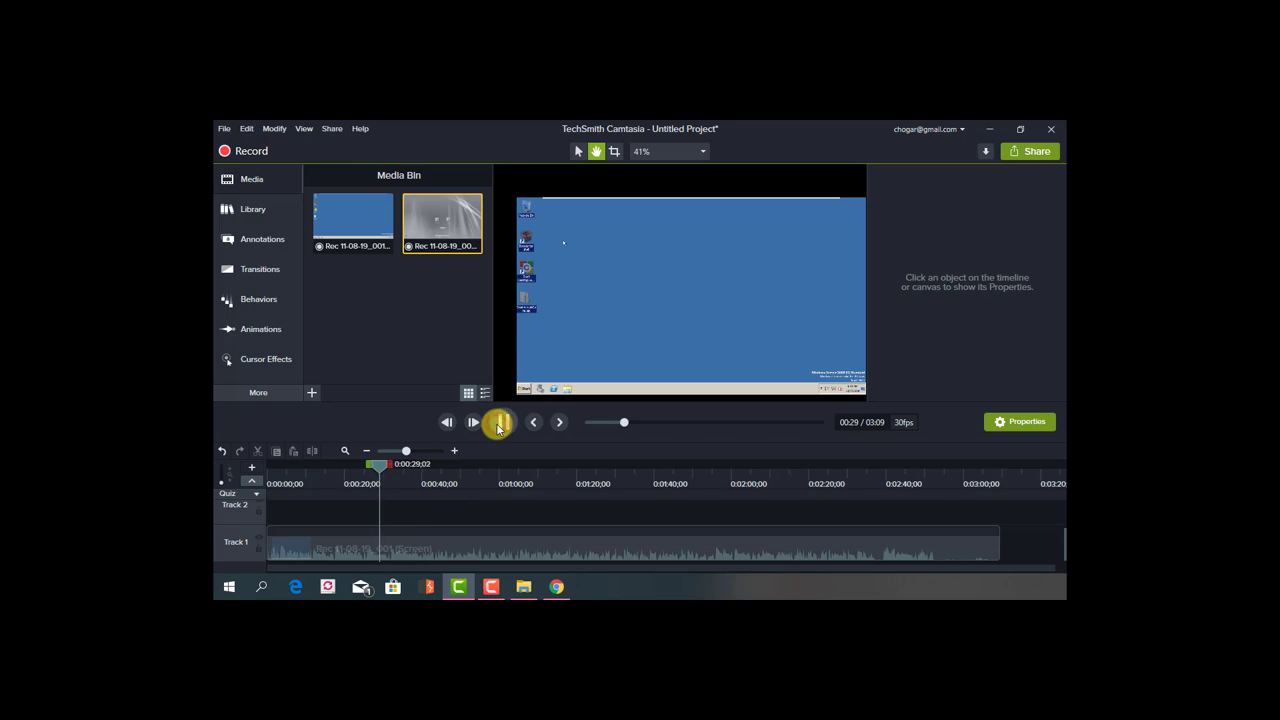
{"action": "key", "text": "XF86AudioRaiseVolume"}
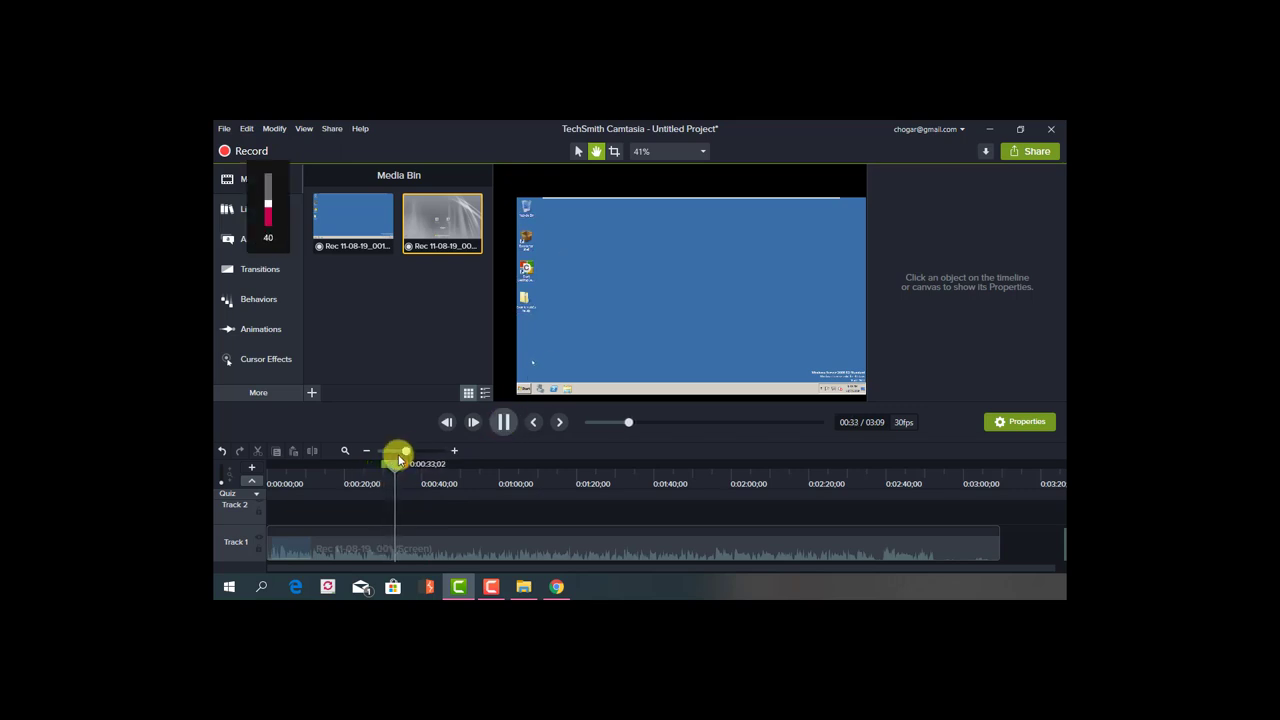
{"action": "key", "text": "space"}
{"action": "key", "text": "space"}
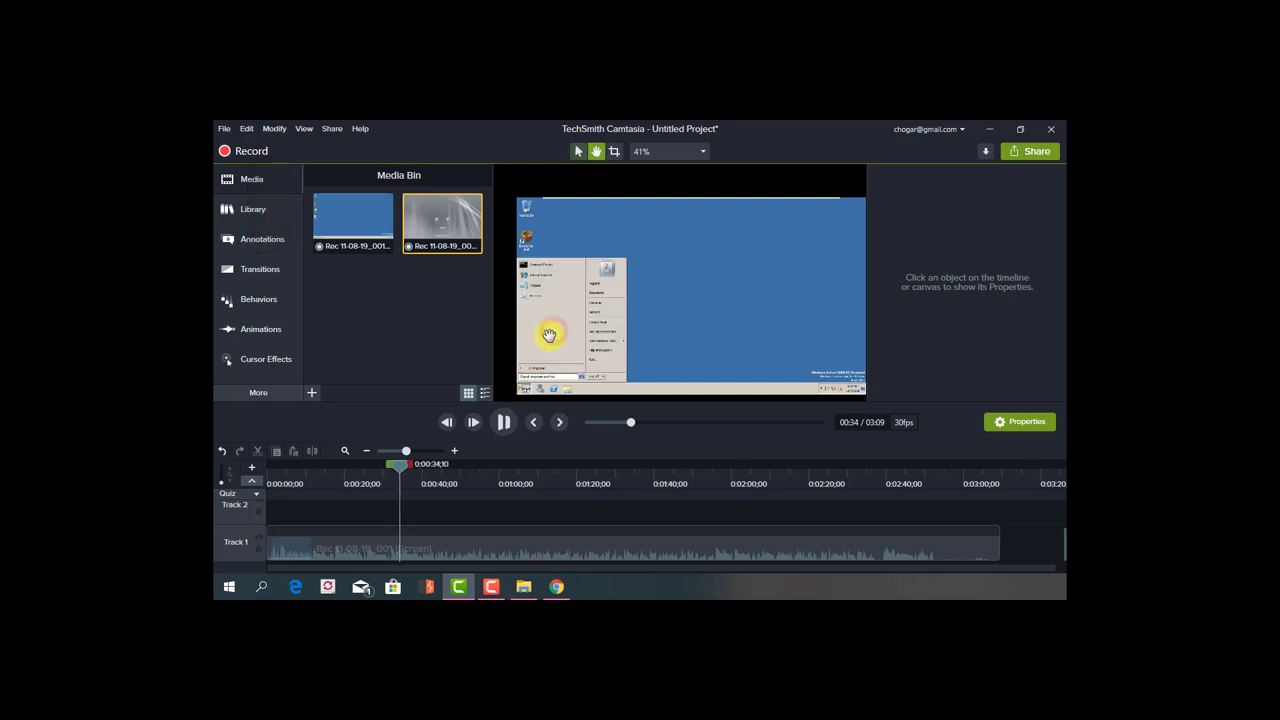
{"action": "key", "text": "space"}
Cut the section from 0:00:23;20 to 0:00:33;00 out of the recording on Track 1
{"action": "left_click_drag", "start_coordinate": [403, 466], "coordinate": [369, 467]}
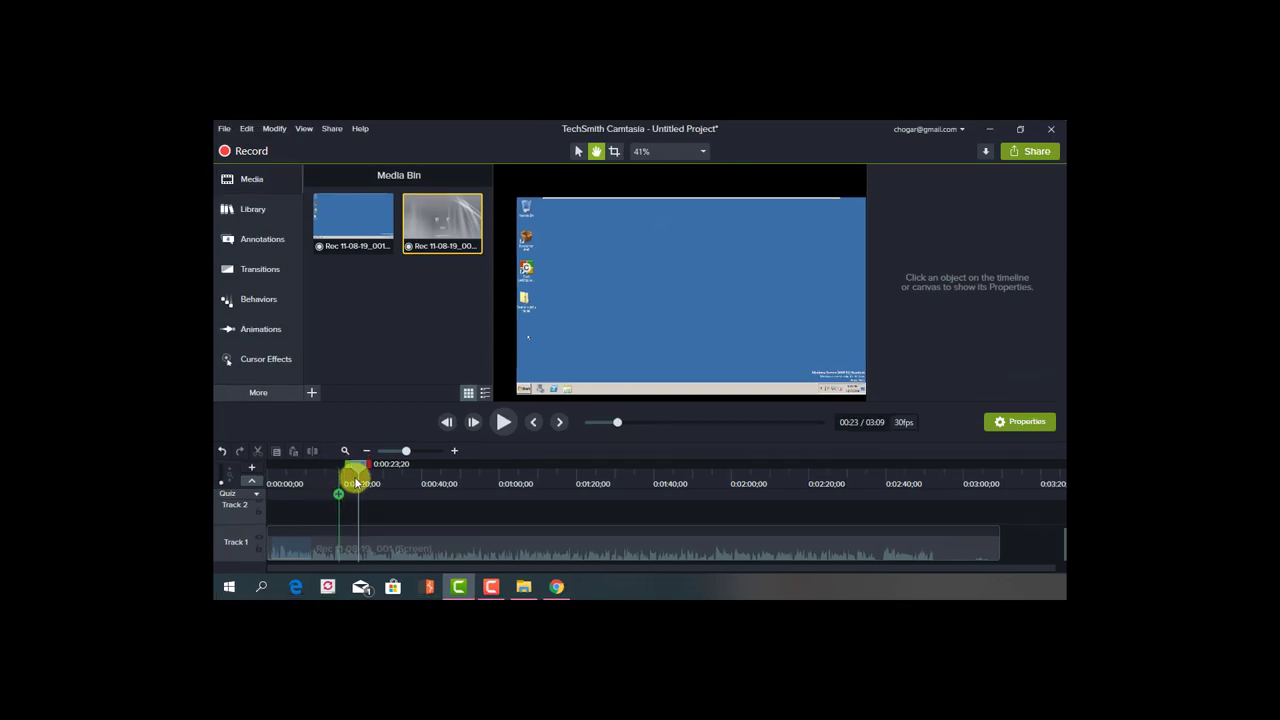
{"action": "left_click", "coordinate": [370, 468]}
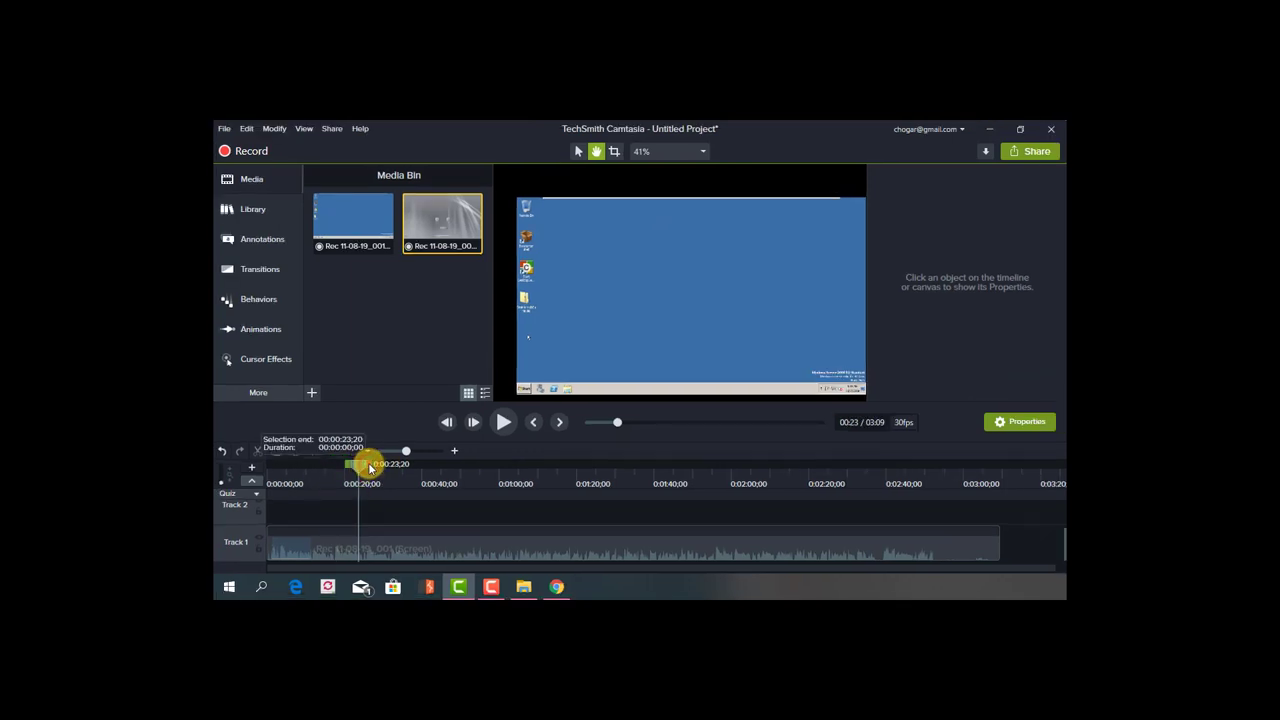
{"action": "left_click_drag", "start_coordinate": [369, 467], "coordinate": [398, 464]}
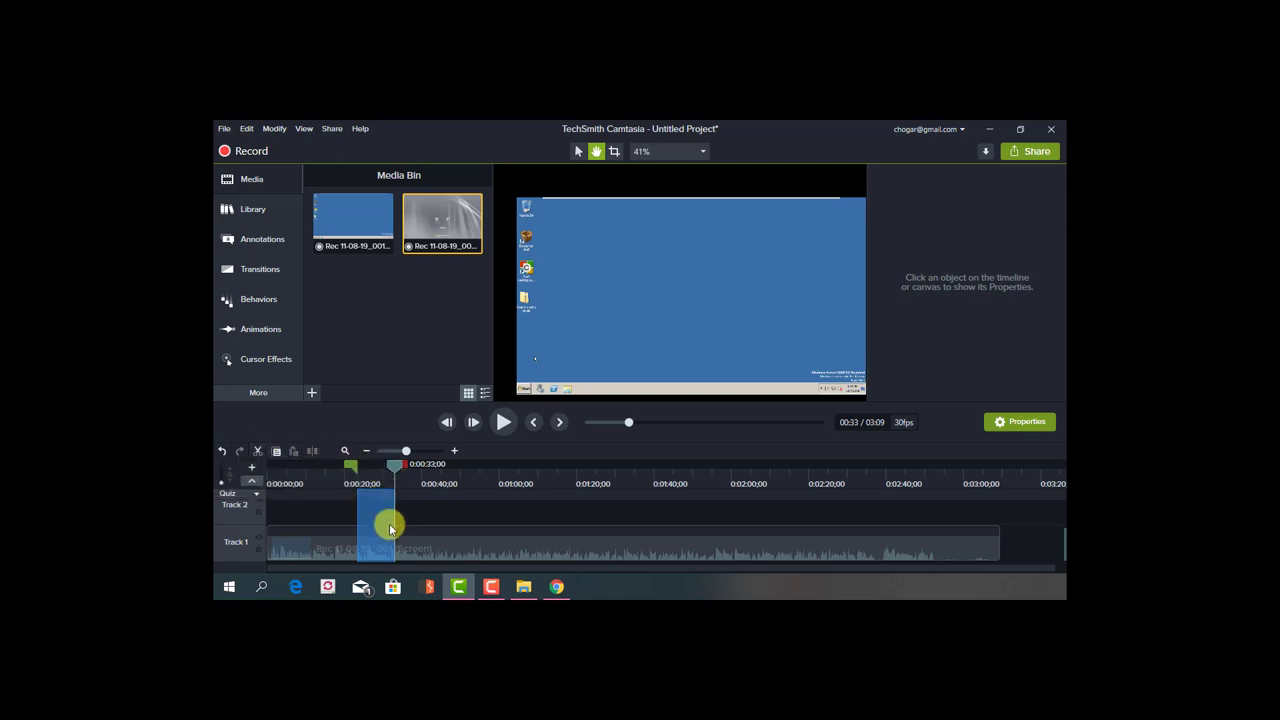
{"action": "left_click", "coordinate": [260, 452]}
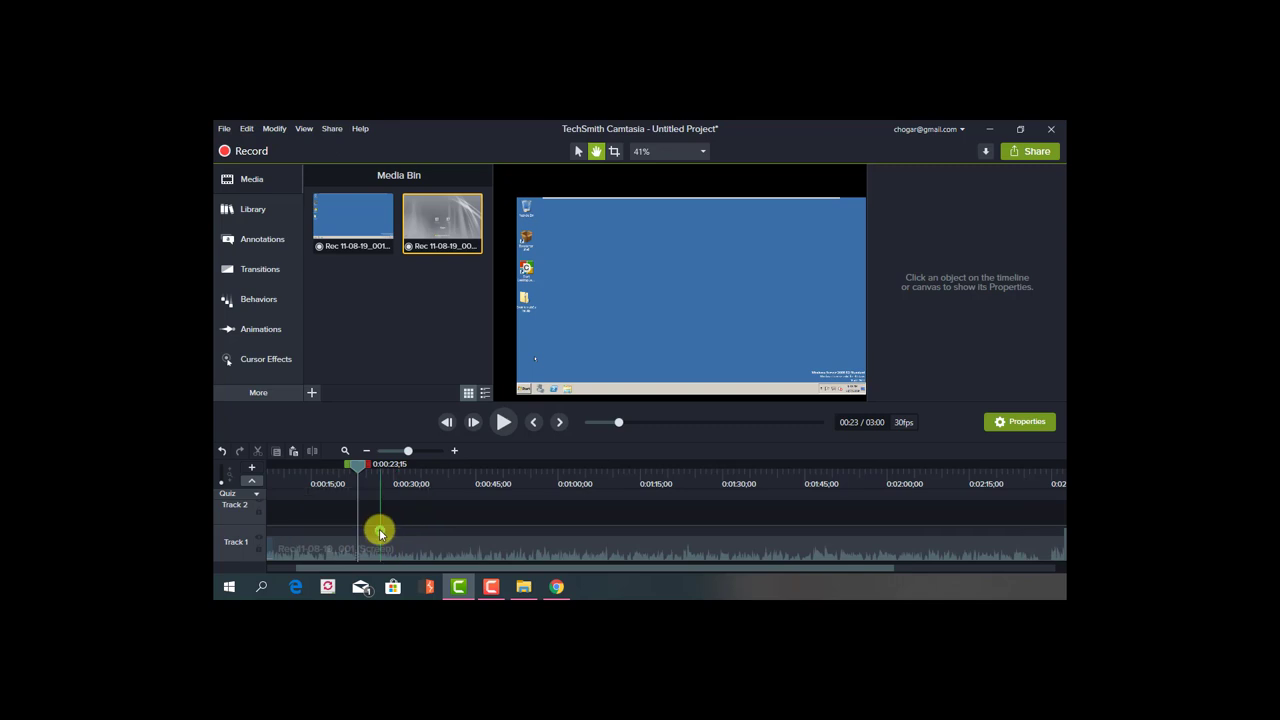
Scrub the shortened Track 1 recording between about 23 and 30 seconds to check the transition at the cut
{"action": "left_click_drag", "start_coordinate": [357, 464], "coordinate": [371, 473]}
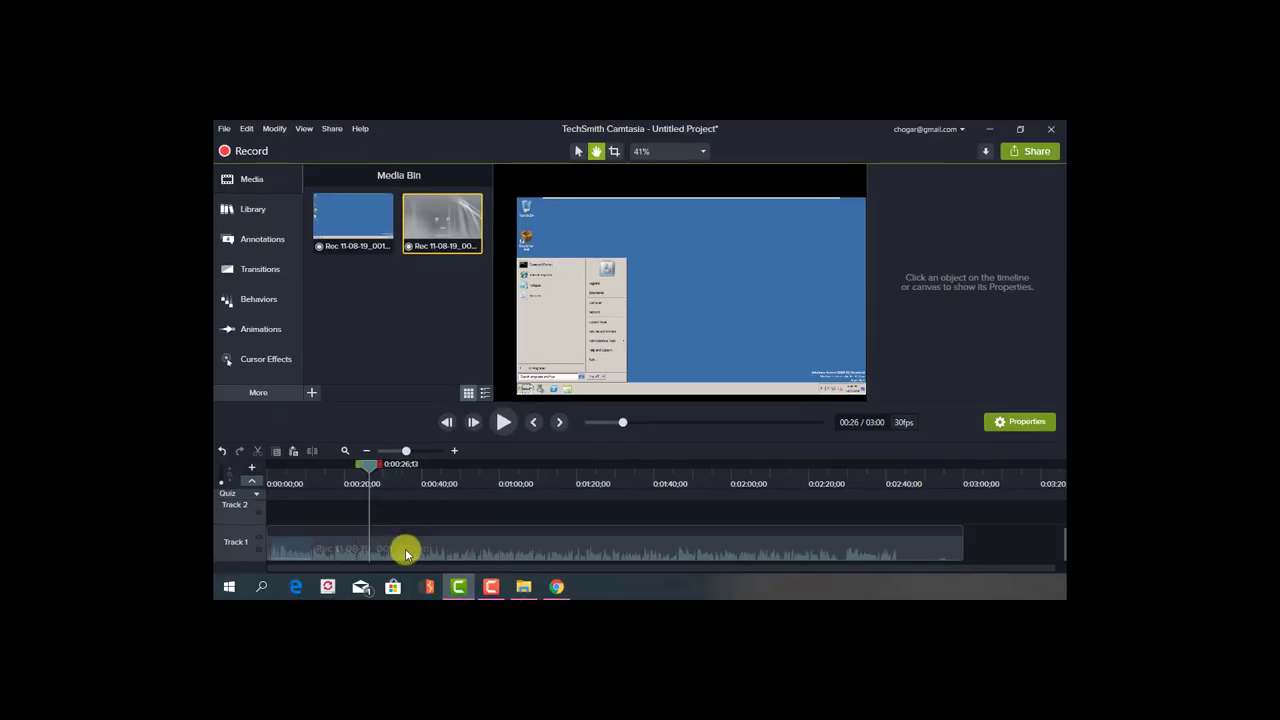
{"action": "left_click", "coordinate": [406, 553]}
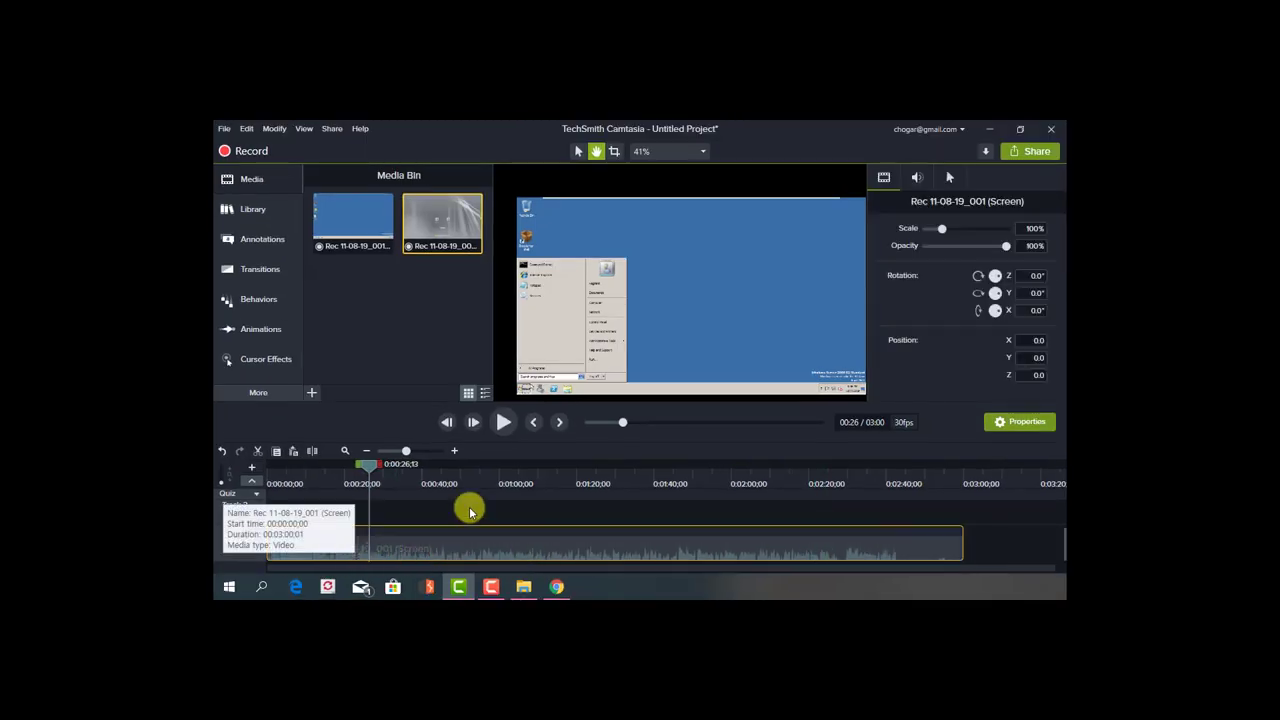
{"action": "mouse_move", "coordinate": [371, 463]}
{"action": "left_mouse_down"}
{"action": "mouse_move", "coordinate": [346, 463]}
{"action": "mouse_move", "coordinate": [494, 478]}
{"action": "mouse_move", "coordinate": [386, 481]}
{"action": "left_mouse_up"}
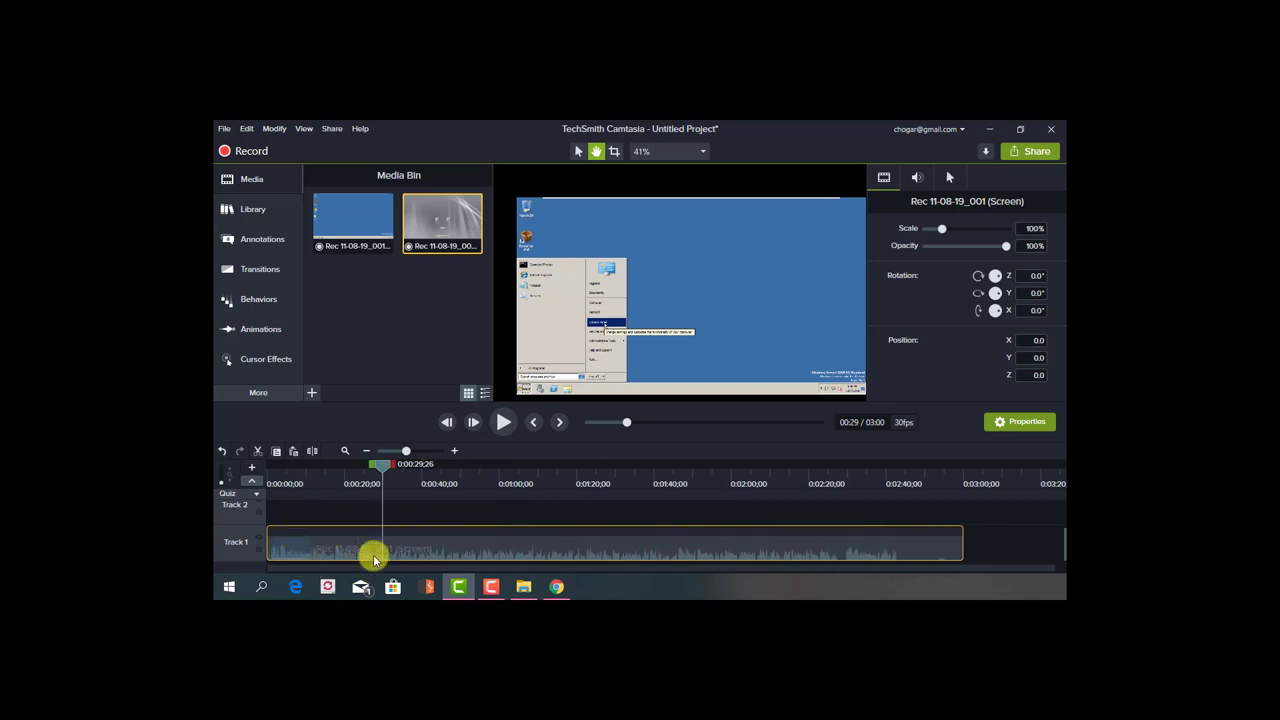
{"action": "mouse_move", "coordinate": [383, 463]}
{"action": "left_mouse_down"}
{"action": "mouse_move", "coordinate": [346, 463]}
{"action": "mouse_move", "coordinate": [364, 470]}
{"action": "left_mouse_up"}
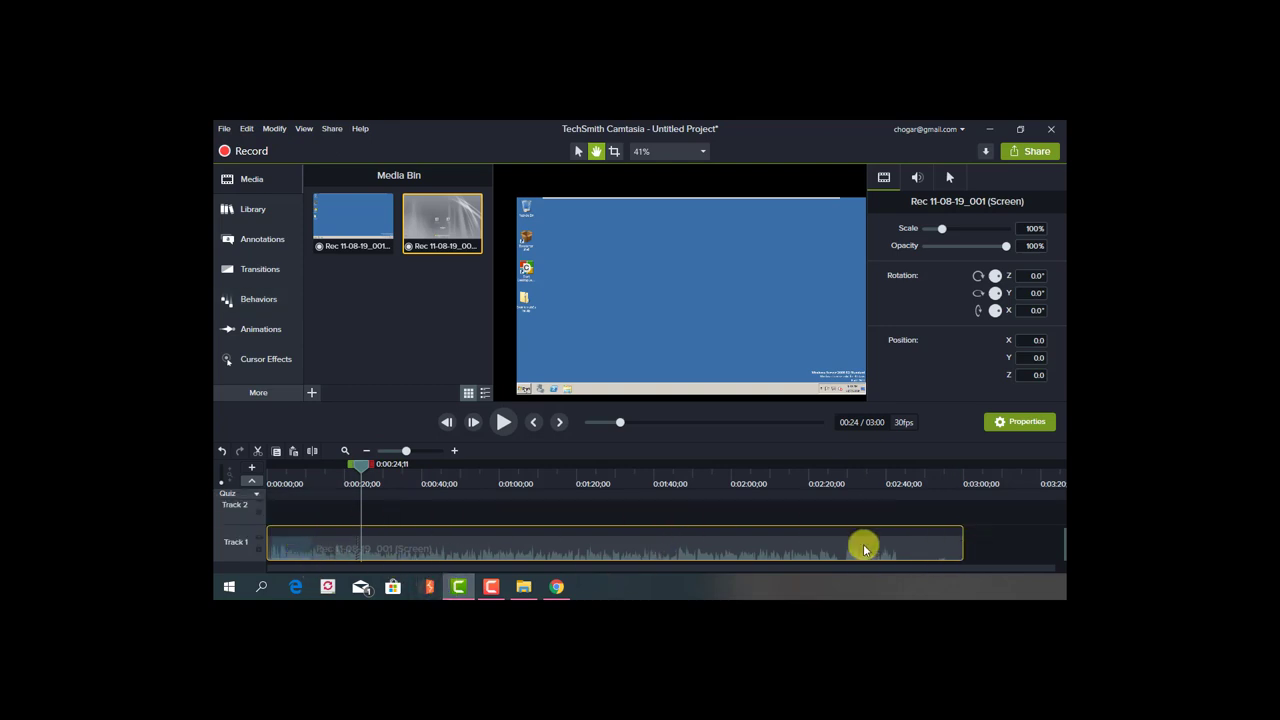
Undo the last cut and delete the section from 0:00:23;20 to 0:00:33;00 on Track 1, leaving its gap open
{"action": "key", "text": "ctrl+z"}
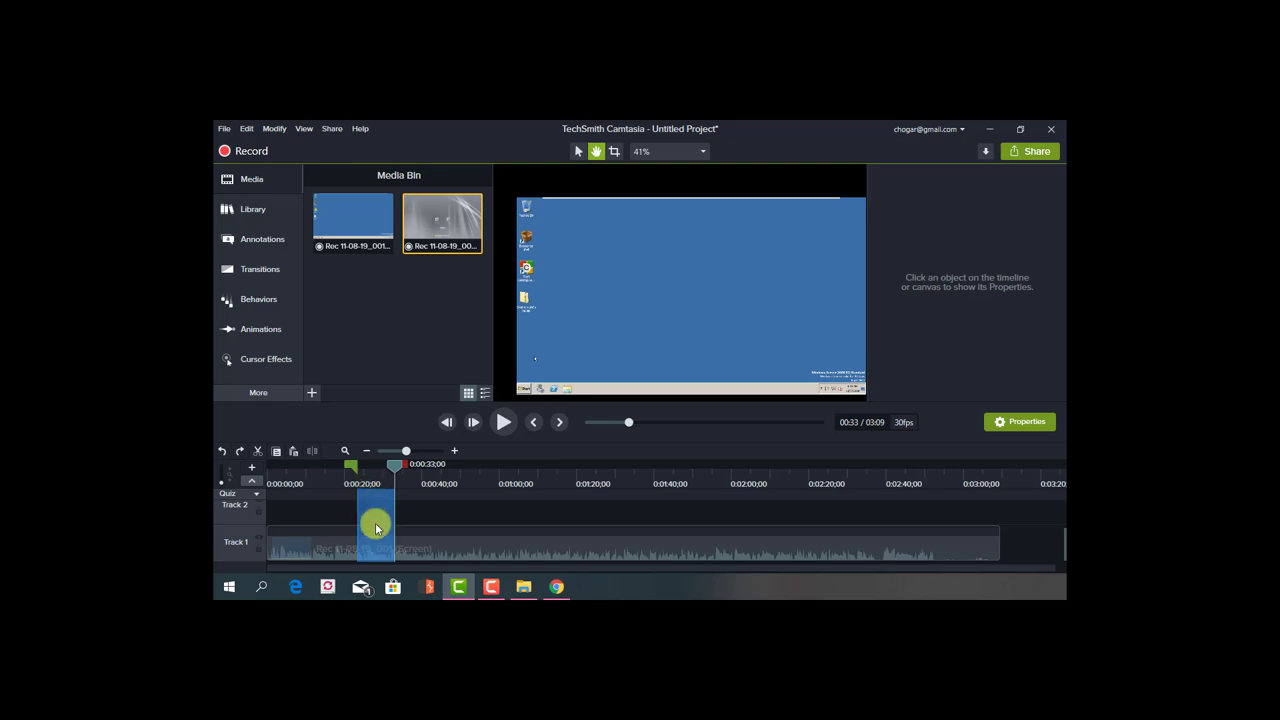
{"action": "right_click", "coordinate": [380, 517]}
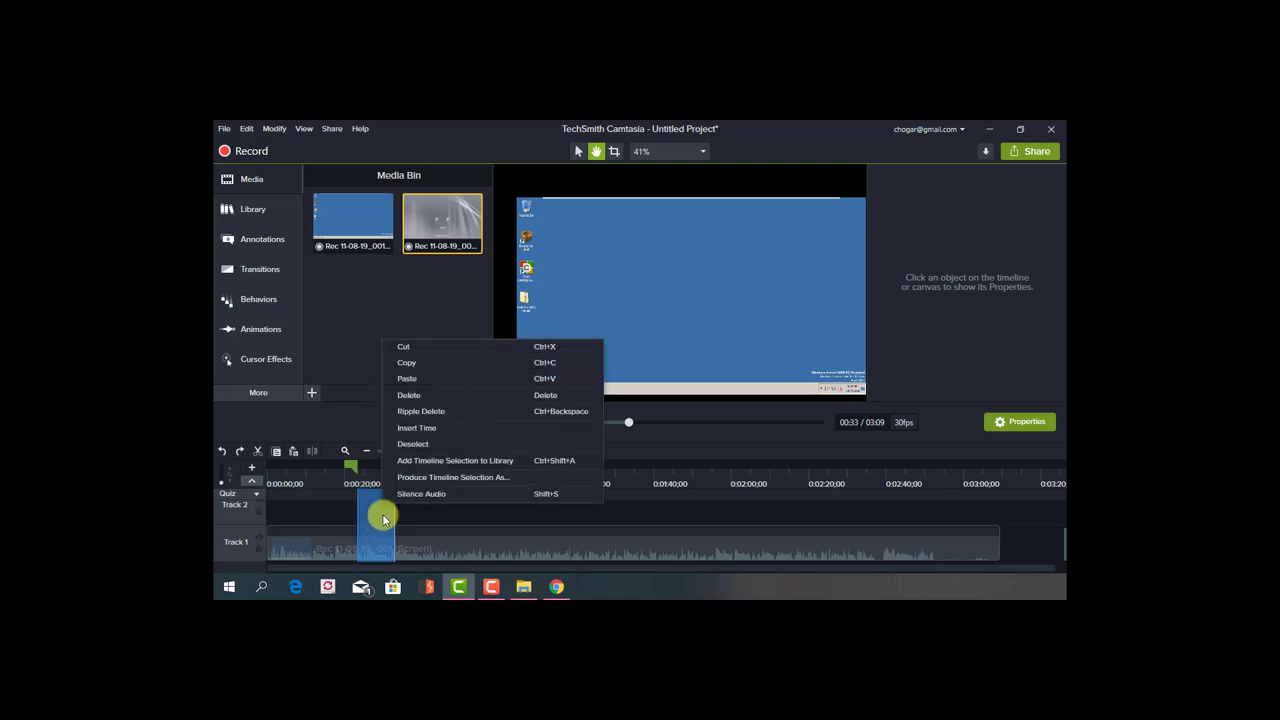
{"action": "left_click", "coordinate": [376, 520]}
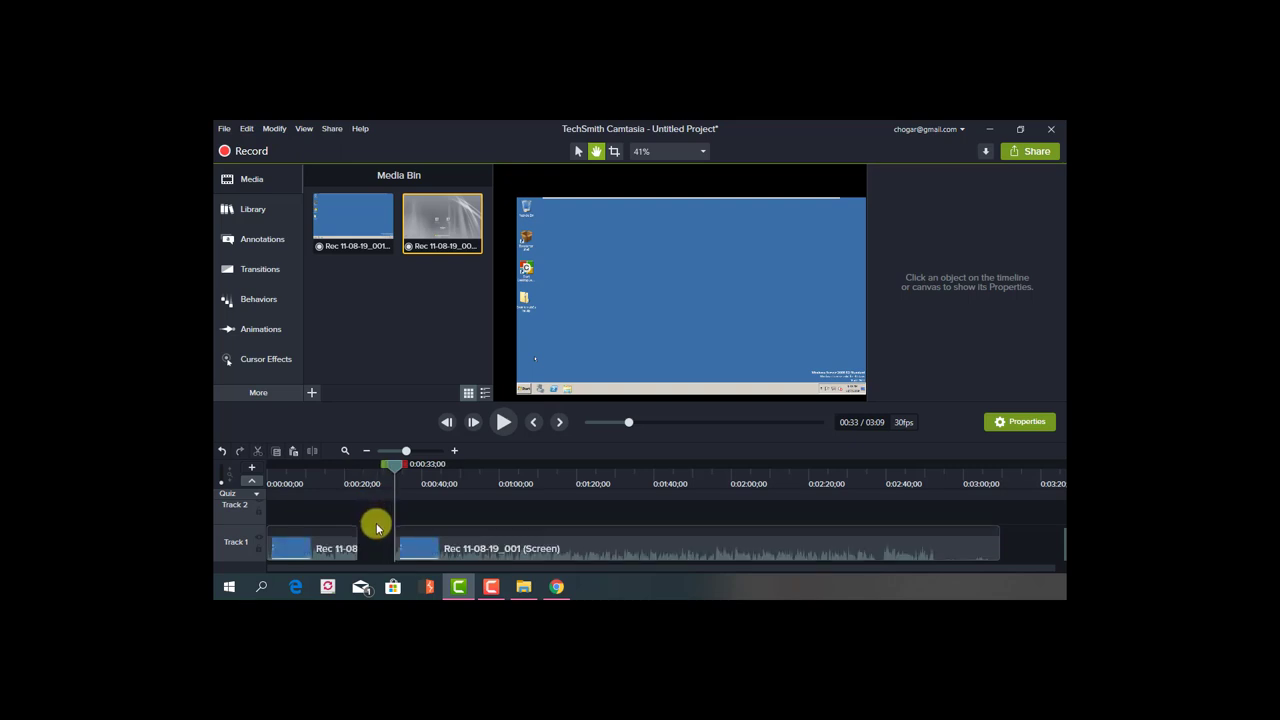
{"action": "key", "text": "ctrl+z"}
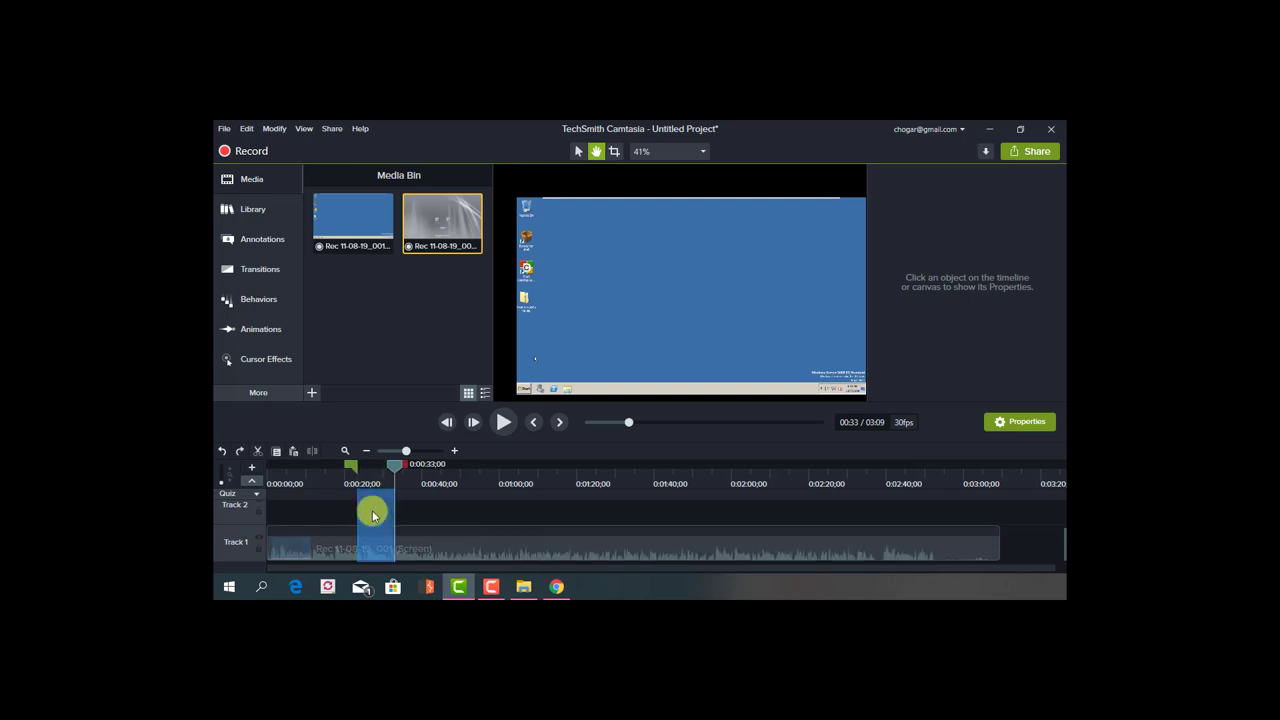
{"action": "right_click", "coordinate": [376, 532]}
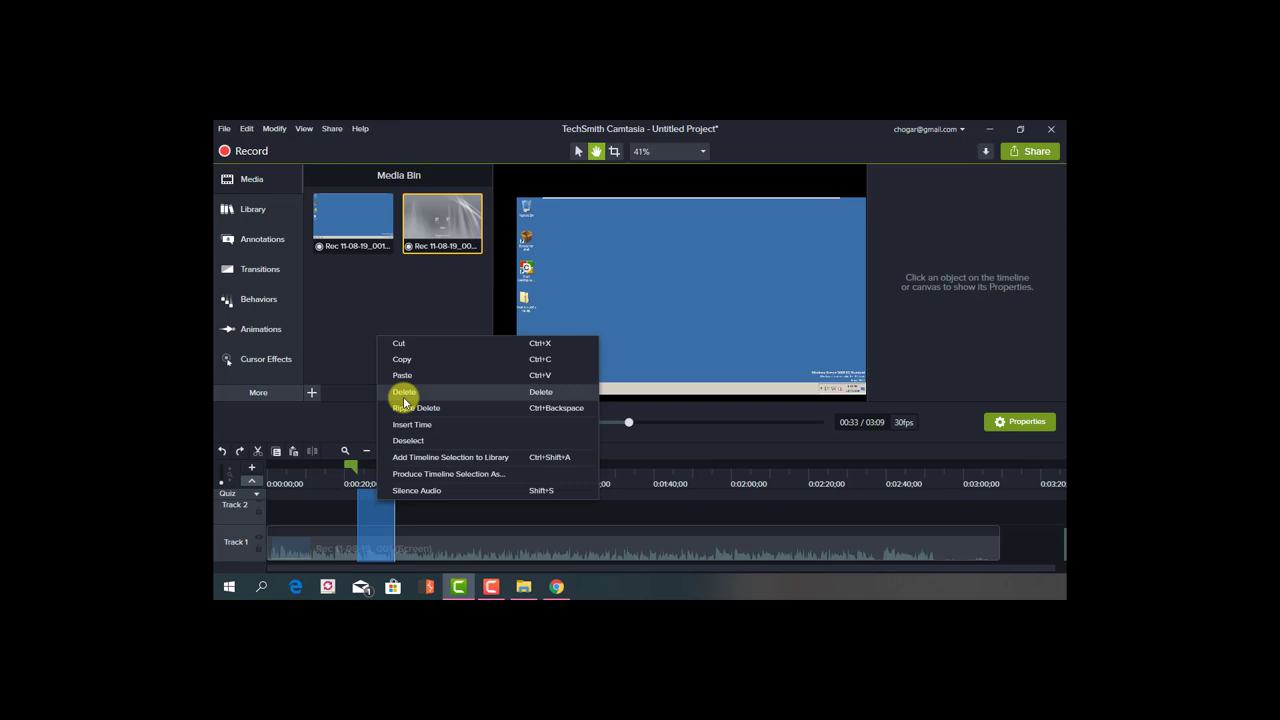
{"action": "left_click", "coordinate": [380, 514]}
{"action": "key", "text": "Delete"}
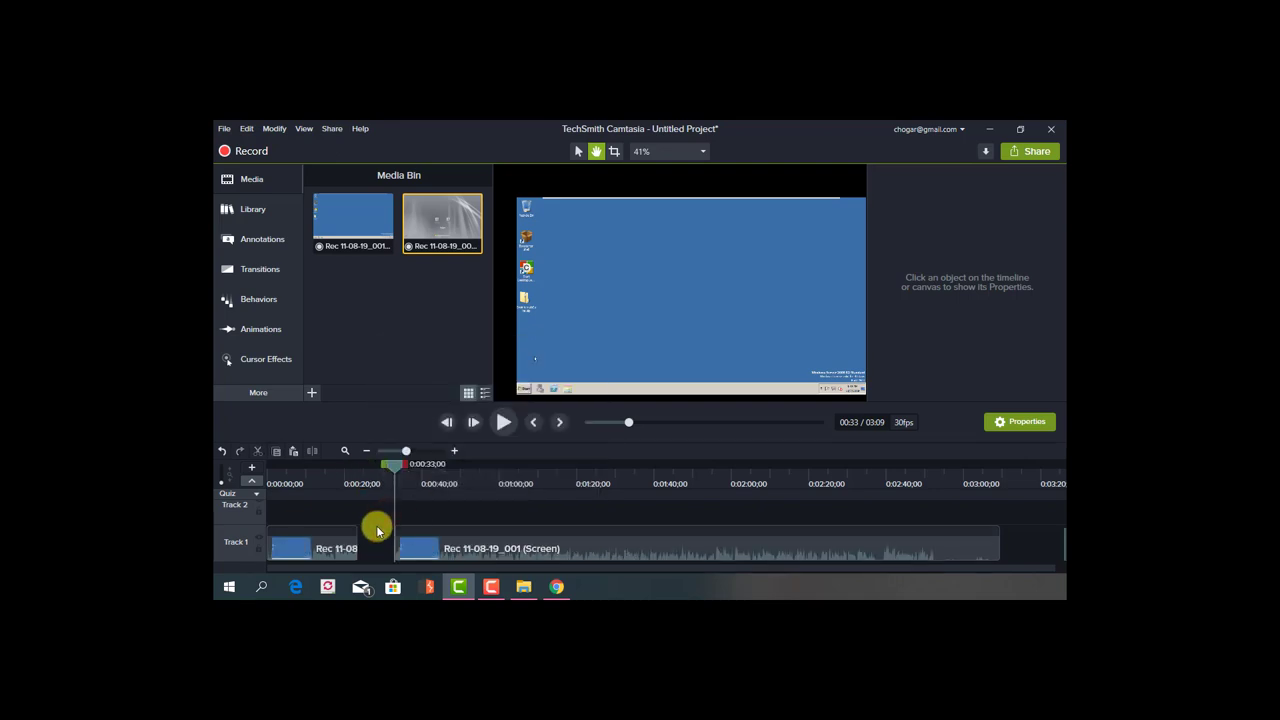
{"action": "left_click", "coordinate": [366, 536]}
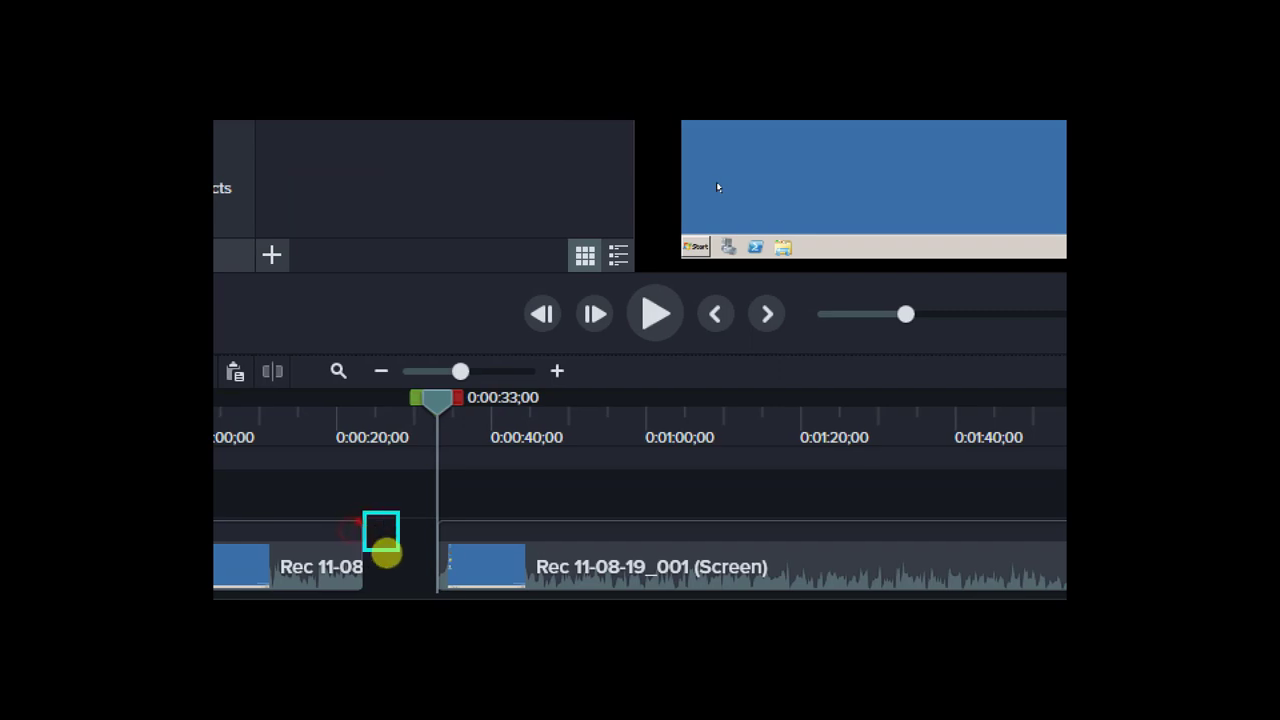
{"action": "left_click_drag", "start_coordinate": [363, 512], "coordinate": [435, 592]}
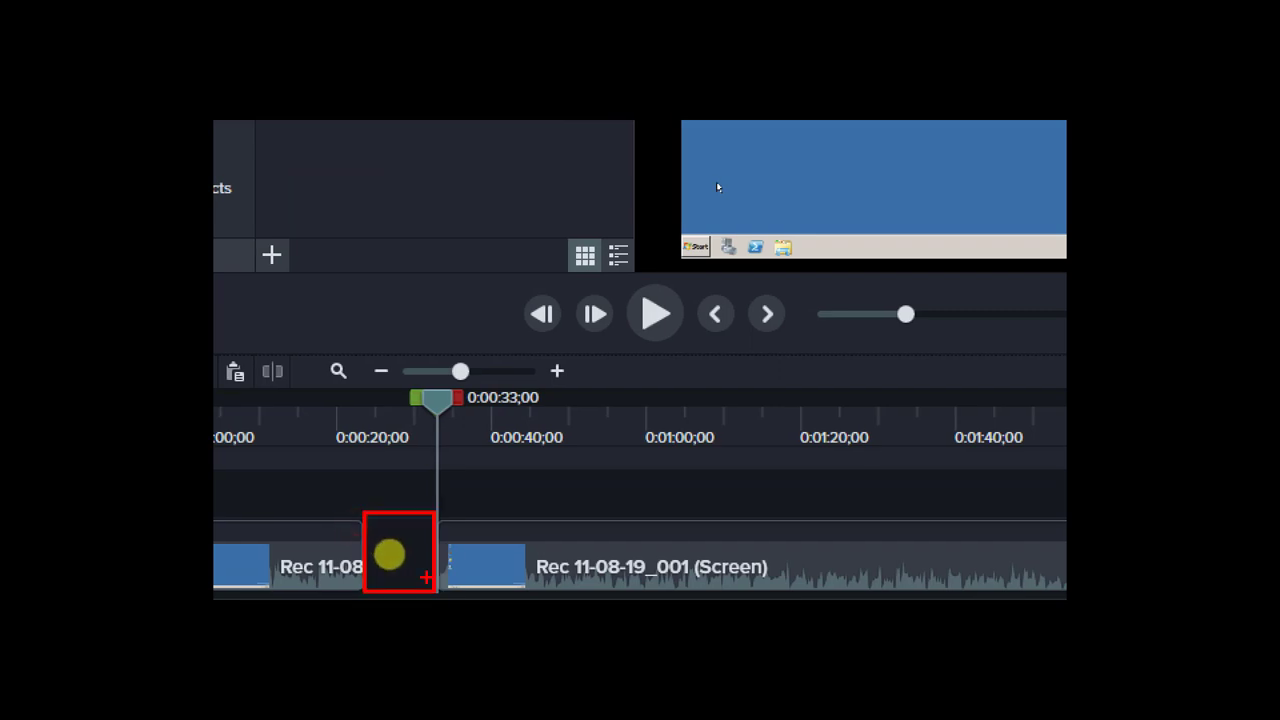
{"action": "key", "text": "Escape"}
{"action": "left_click", "coordinate": [414, 538]}
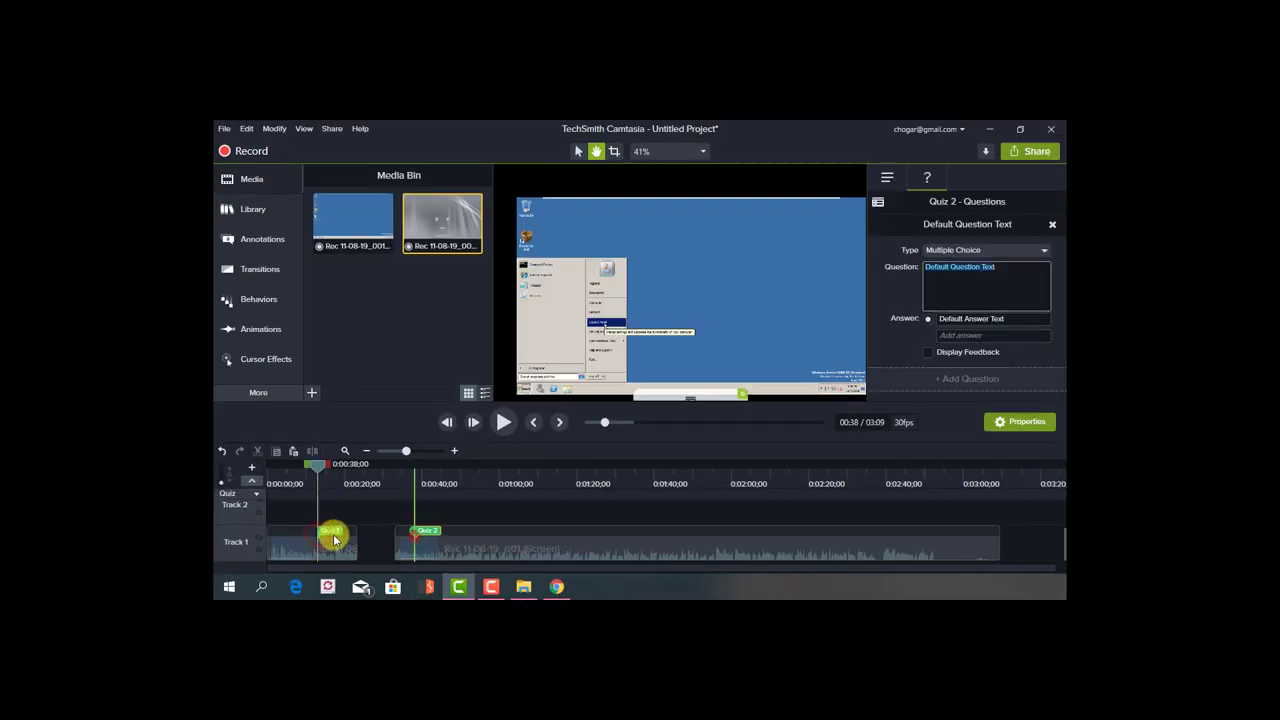
{"action": "left_click", "coordinate": [487, 537]}
{"action": "left_click", "coordinate": [354, 520]}
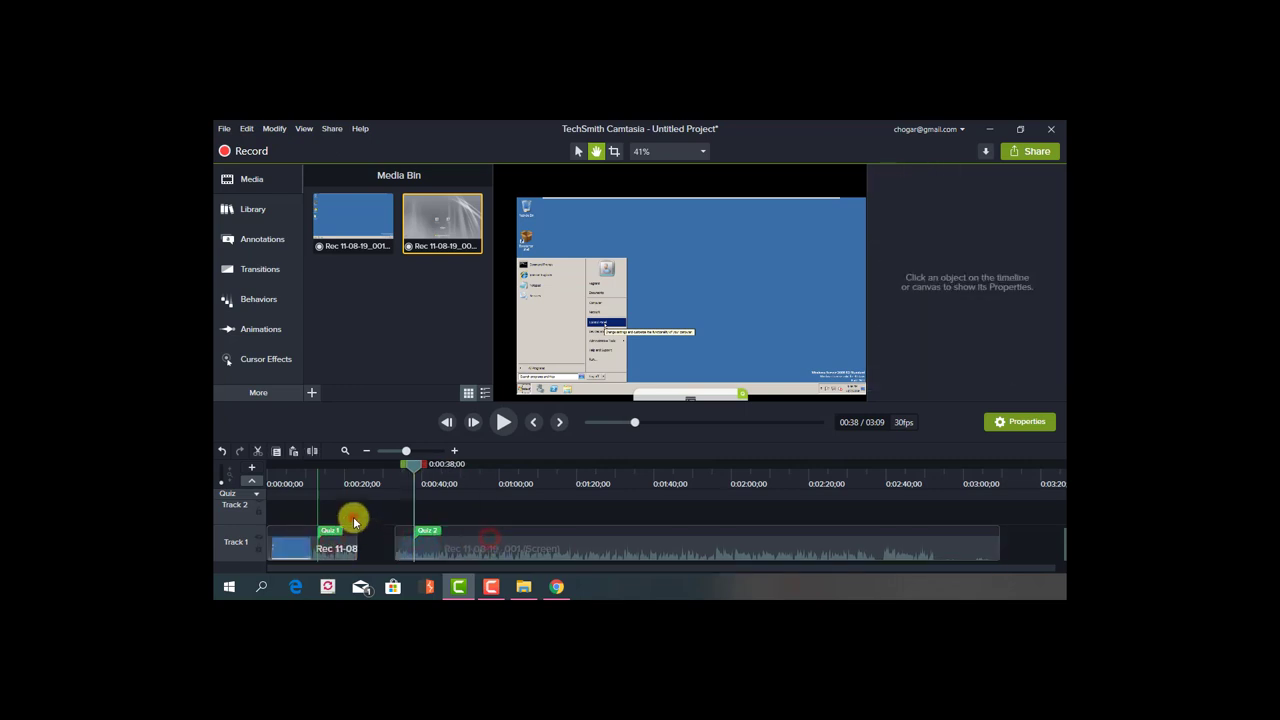
{"action": "left_click", "coordinate": [465, 510]}
{"action": "left_click", "coordinate": [432, 531]}
{"action": "key", "text": "Delete"}
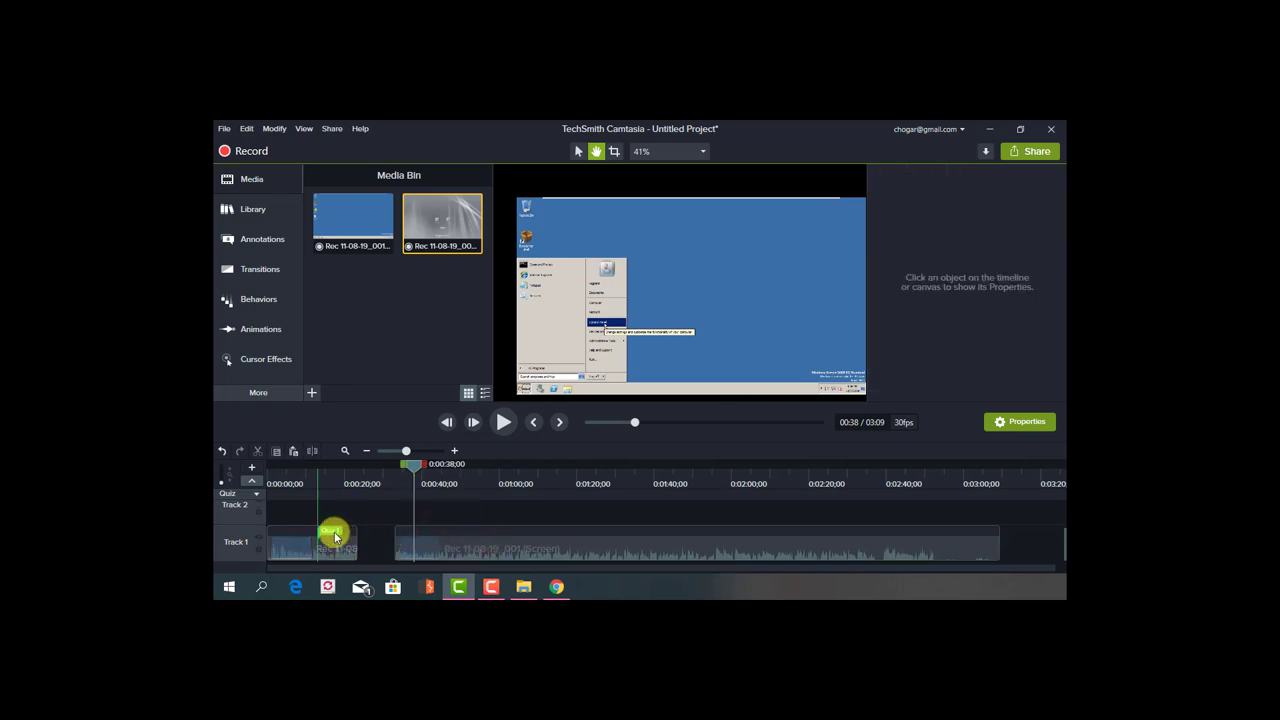
{"action": "left_click", "coordinate": [332, 532]}
{"action": "key", "text": "Delete"}
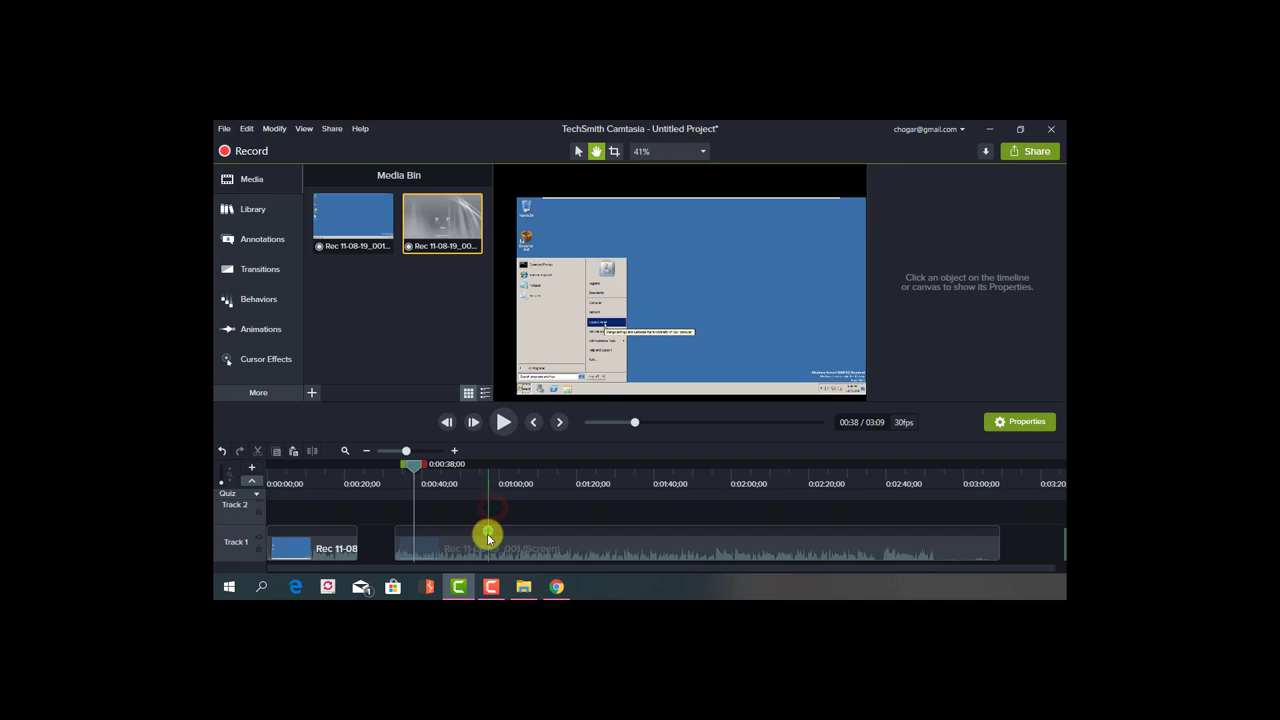
{"action": "left_click", "coordinate": [376, 516]}
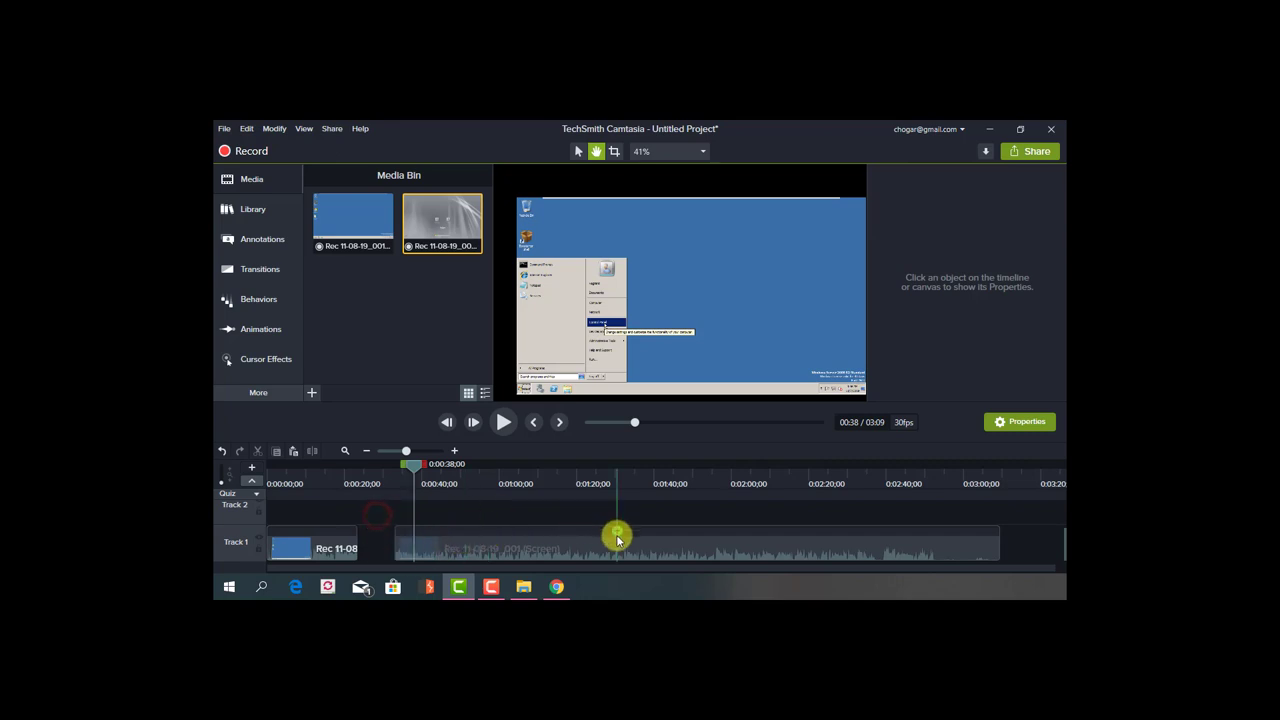
Move the second Track 1 clip back against the end of the first clip to close the gap
{"action": "left_click", "coordinate": [549, 560]}
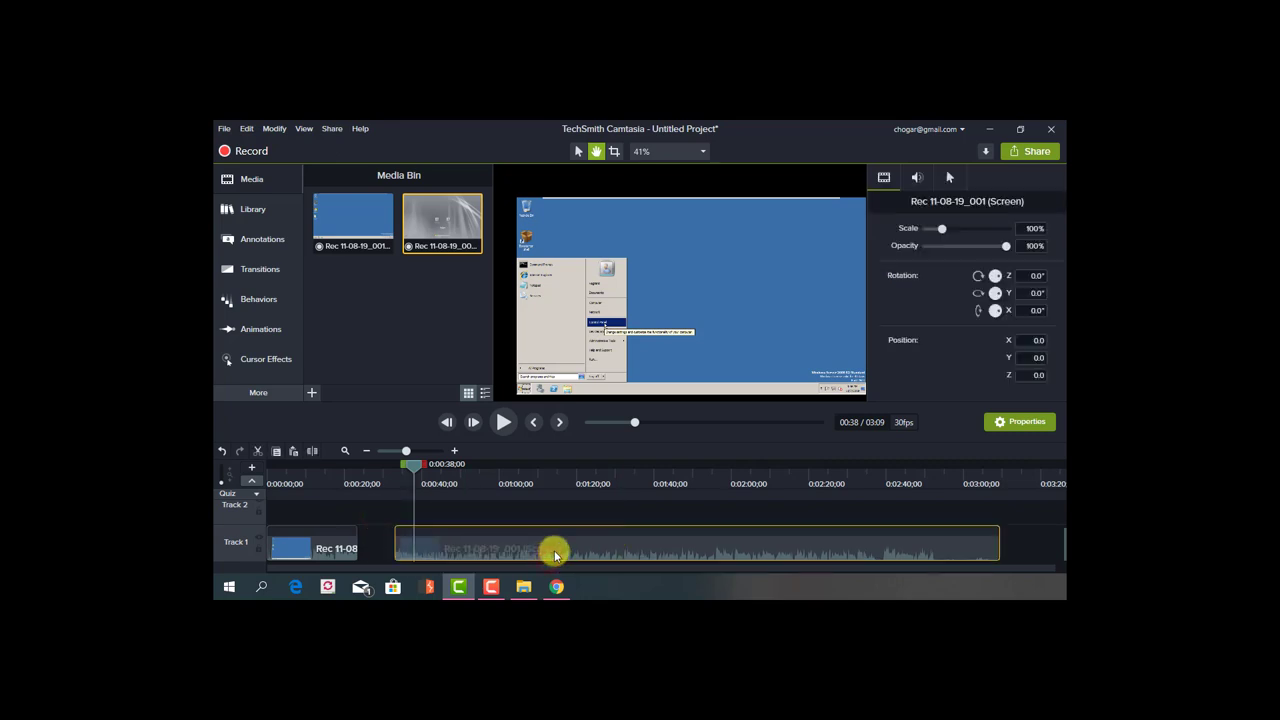
{"action": "left_click_drag", "start_coordinate": [555, 553], "coordinate": [523, 551]}
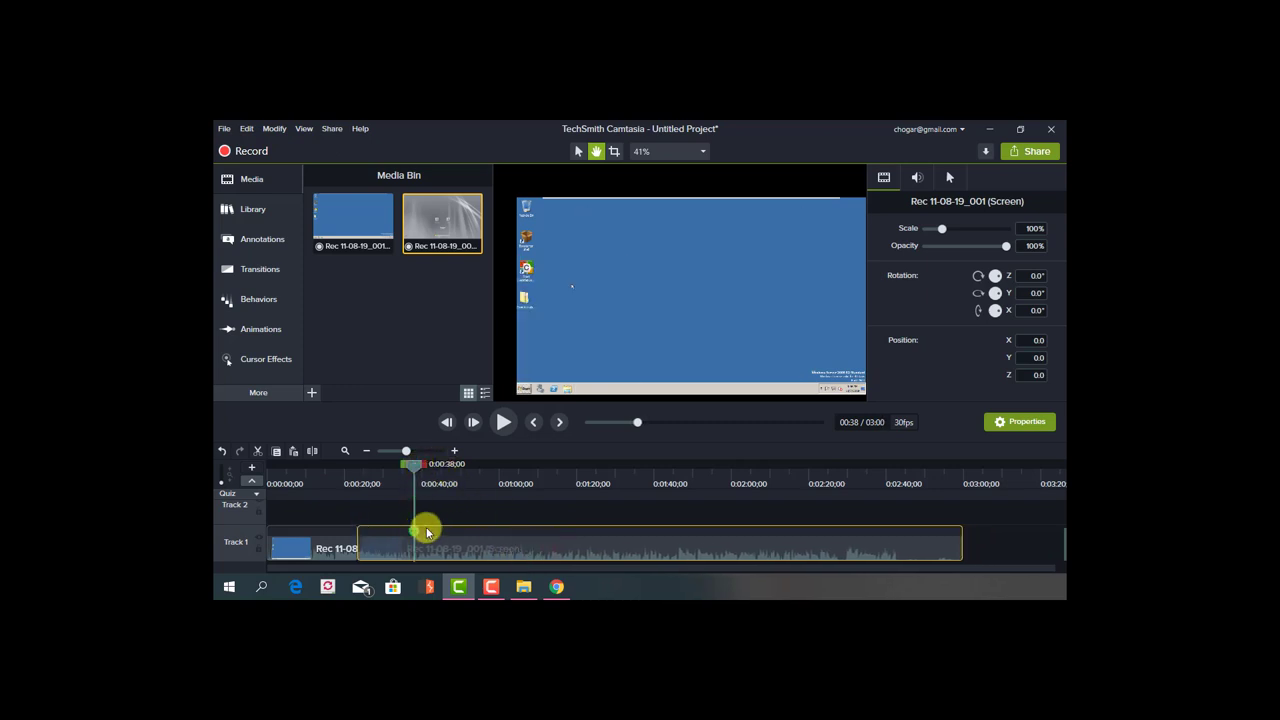
{"action": "key", "text": "ctrl+z"}
{"action": "mouse_move", "coordinate": [415, 466]}
{"action": "left_mouse_down"}
{"action": "mouse_move", "coordinate": [349, 466]}
{"action": "mouse_move", "coordinate": [397, 472]}
{"action": "left_mouse_up"}
{"action": "left_click", "coordinate": [455, 512]}
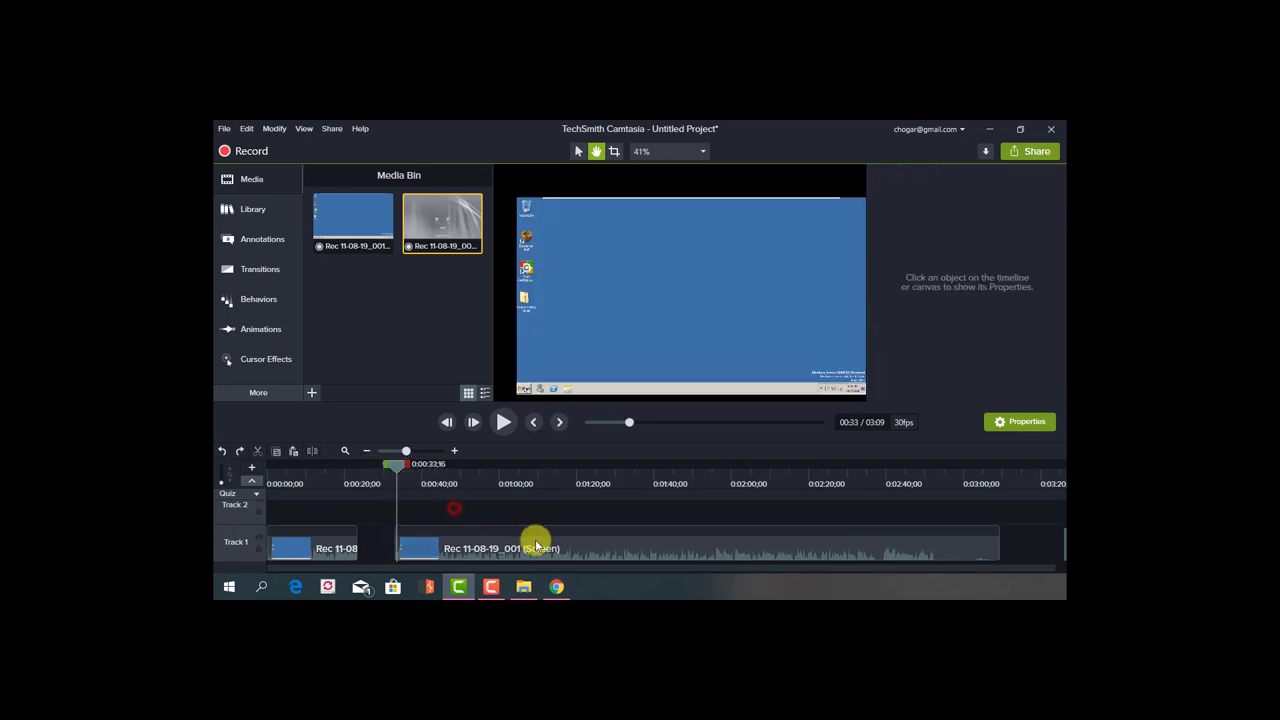
{"action": "left_click_drag", "start_coordinate": [611, 543], "coordinate": [545, 543]}
Place the playhead at 0:00:14;14 and select the two Track 1 clips in turn to check that they are separate
{"action": "left_click_drag", "start_coordinate": [397, 467], "coordinate": [337, 466]}
{"action": "left_click", "coordinate": [323, 533]}
{"action": "key", "text": "ctrl+z"}
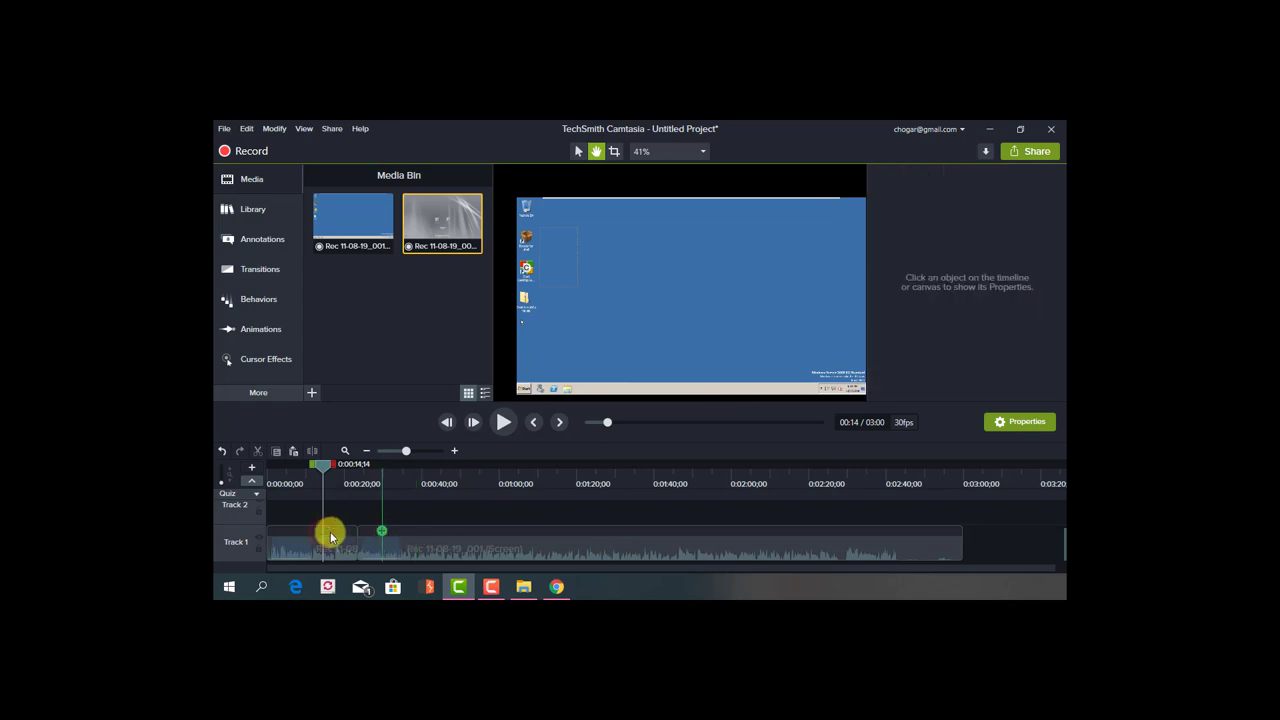
{"action": "left_click", "coordinate": [340, 557]}
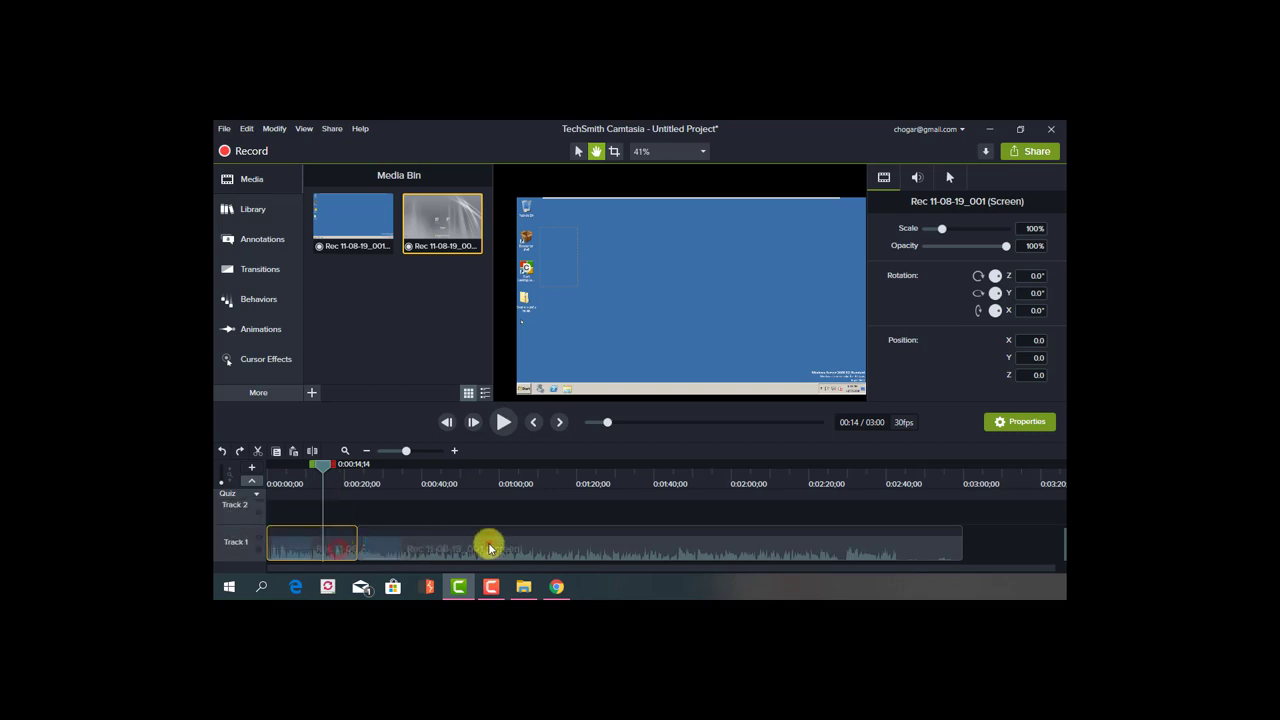
{"action": "left_click", "coordinate": [489, 548]}
{"action": "left_click", "coordinate": [343, 552]}
{"action": "left_click", "coordinate": [443, 550]}
{"action": "left_click", "coordinate": [318, 554]}
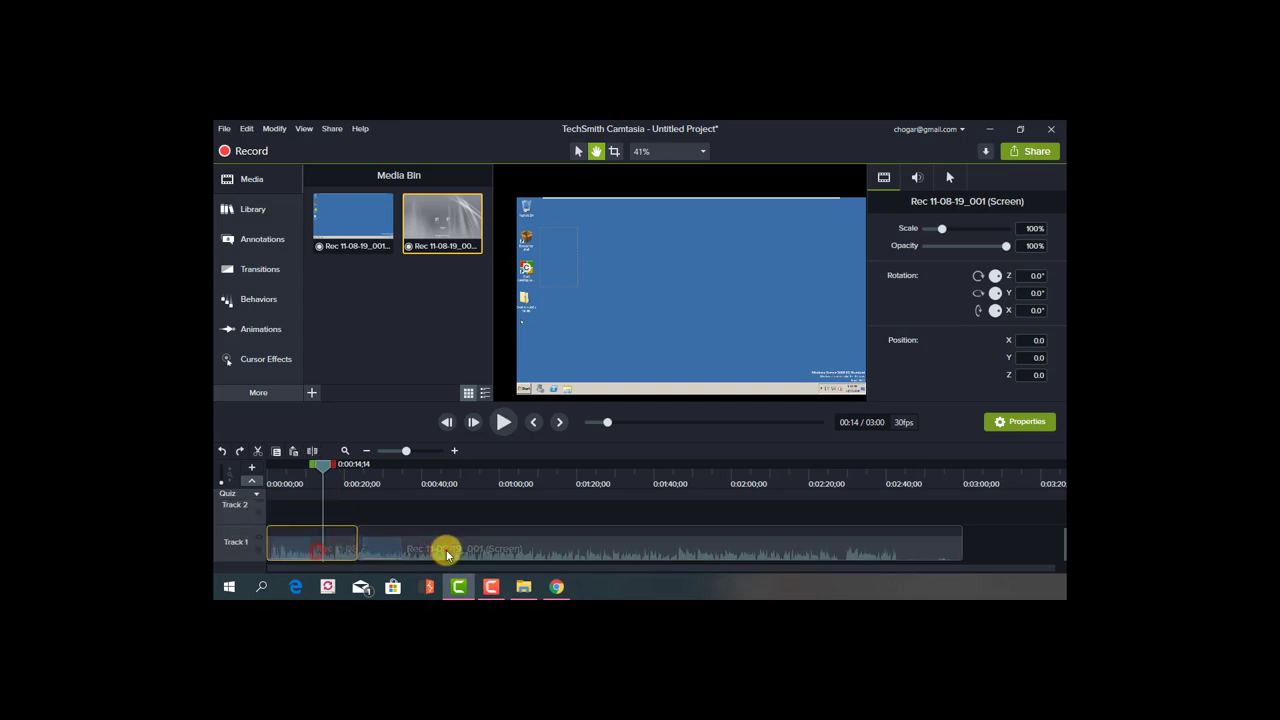
{"action": "left_click", "coordinate": [446, 551]}
{"action": "left_click", "coordinate": [336, 551]}
{"action": "left_click", "coordinate": [451, 550]}
{"action": "left_click", "coordinate": [352, 551]}
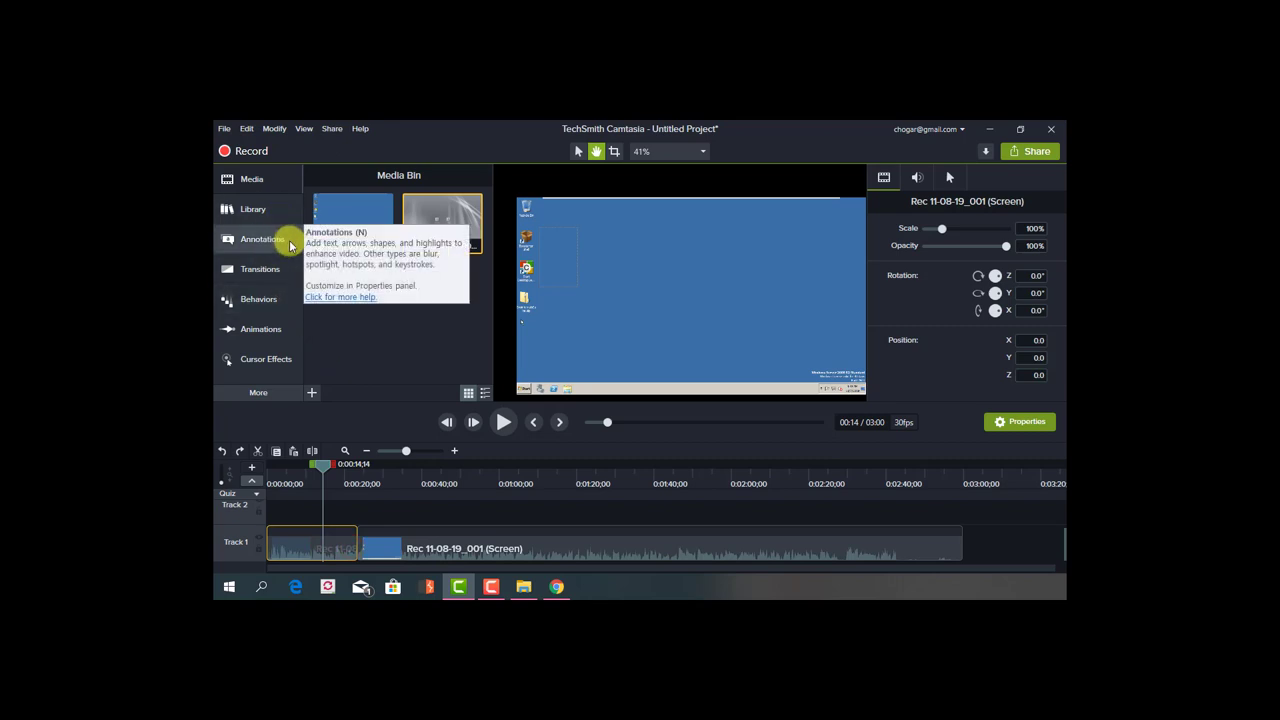
Add the Circle stretch transition between the two Track 1 clips and preview it from 0:00:21;11
{"action": "left_click", "coordinate": [281, 268]}
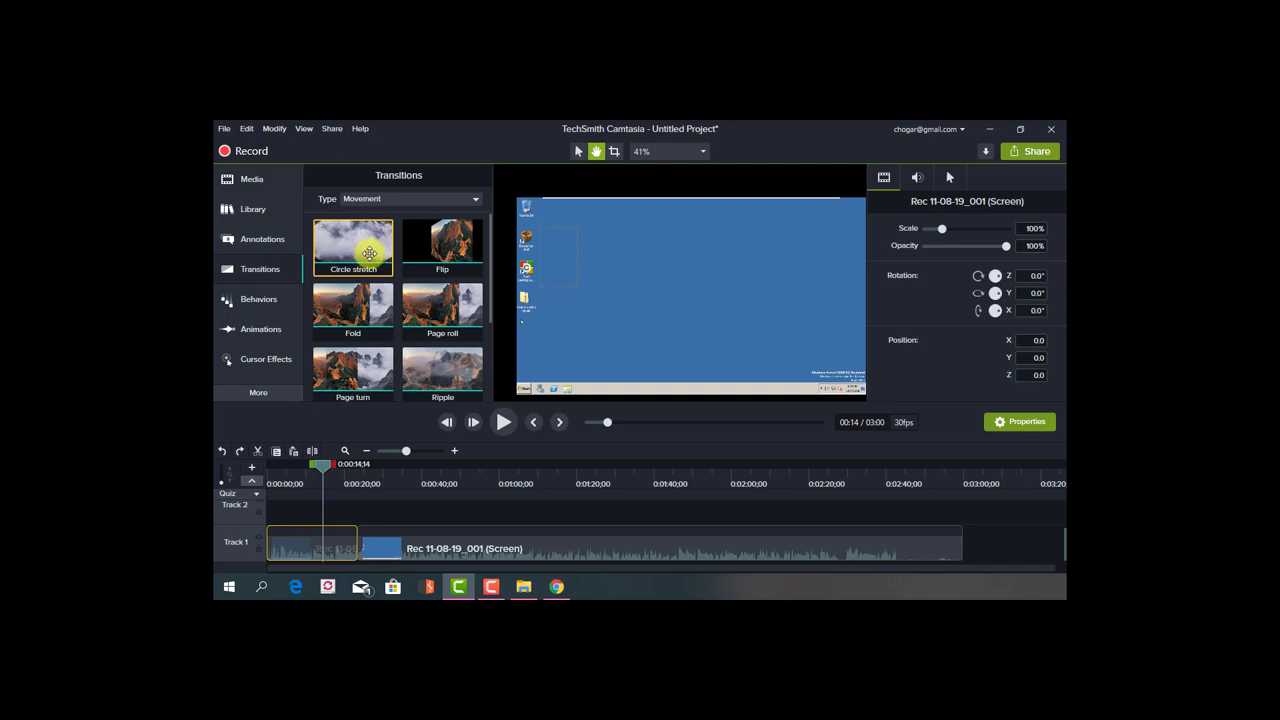
{"action": "left_click_drag", "start_coordinate": [369, 253], "coordinate": [288, 538]}
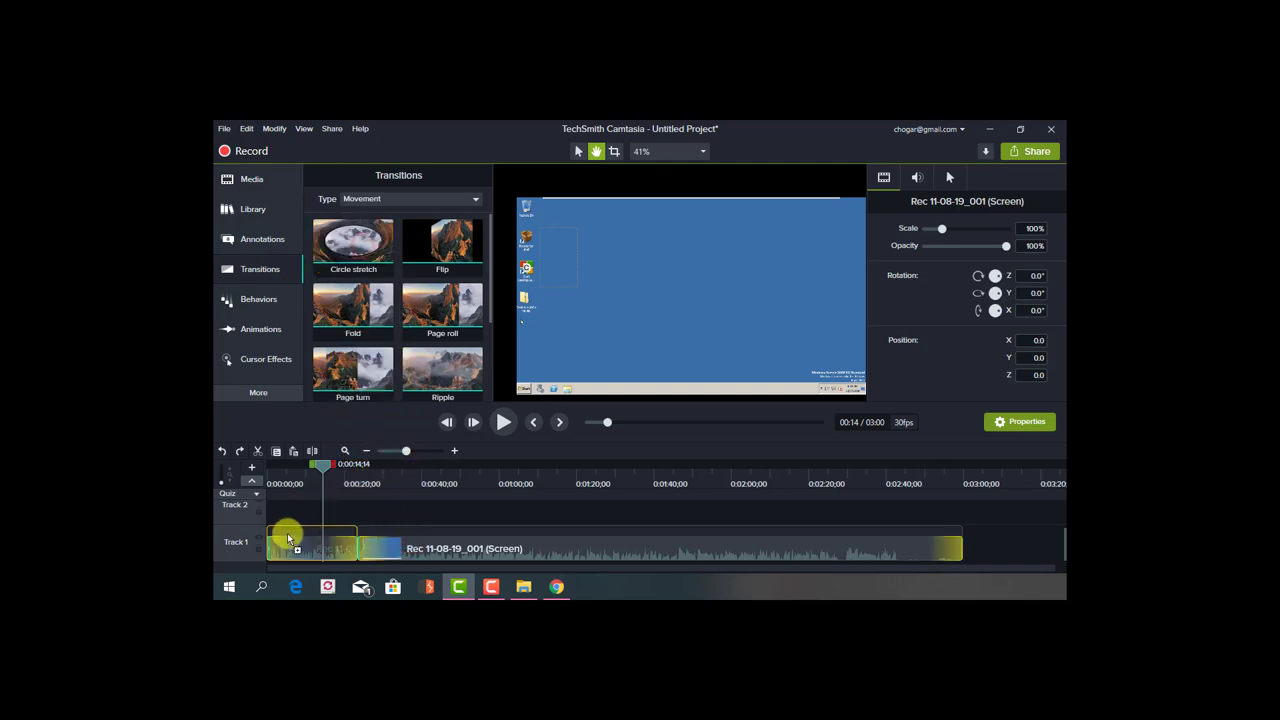
{"action": "mouse_move", "coordinate": [381, 542]}
{"action": "left_mouse_down"}
{"action": "mouse_move", "coordinate": [952, 550]}
{"action": "mouse_move", "coordinate": [398, 542]}
{"action": "mouse_move", "coordinate": [358, 515]}
{"action": "mouse_move", "coordinate": [358, 546]}
{"action": "mouse_move", "coordinate": [401, 548]}
{"action": "mouse_move", "coordinate": [370, 541]}
{"action": "left_mouse_up"}
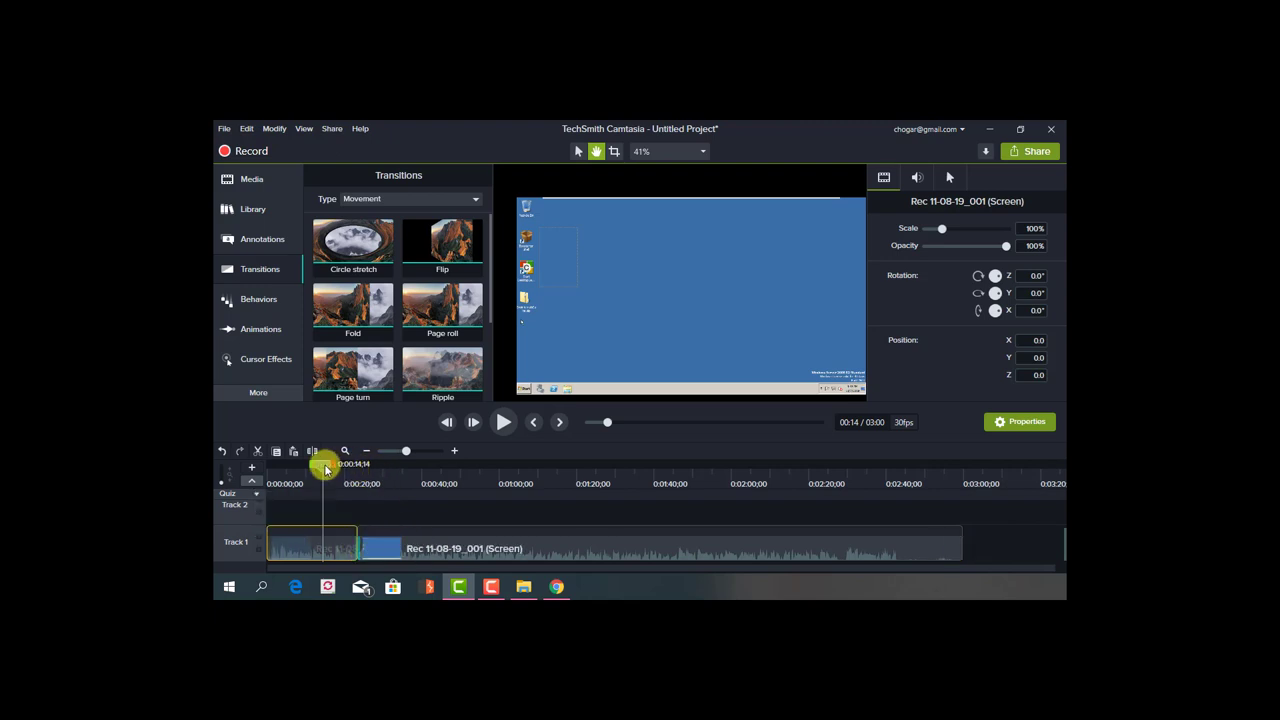
{"action": "left_click_drag", "start_coordinate": [325, 470], "coordinate": [350, 471]}
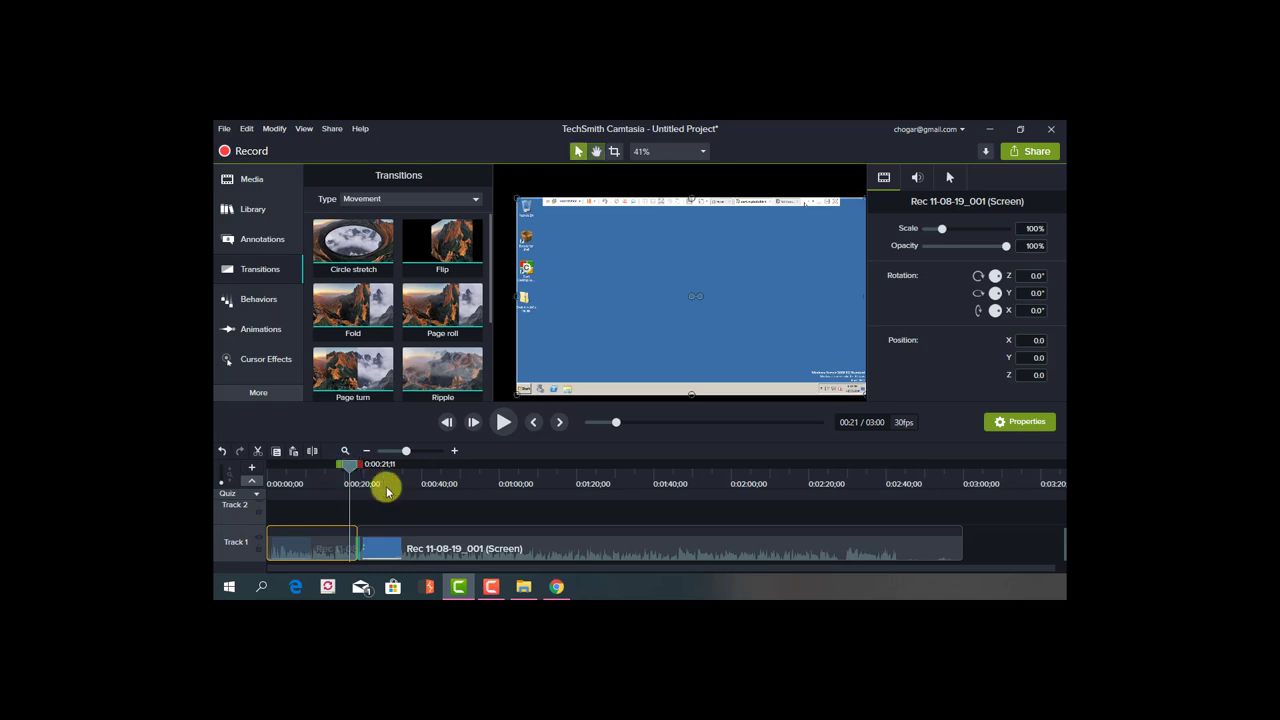
{"action": "key", "text": "space"}
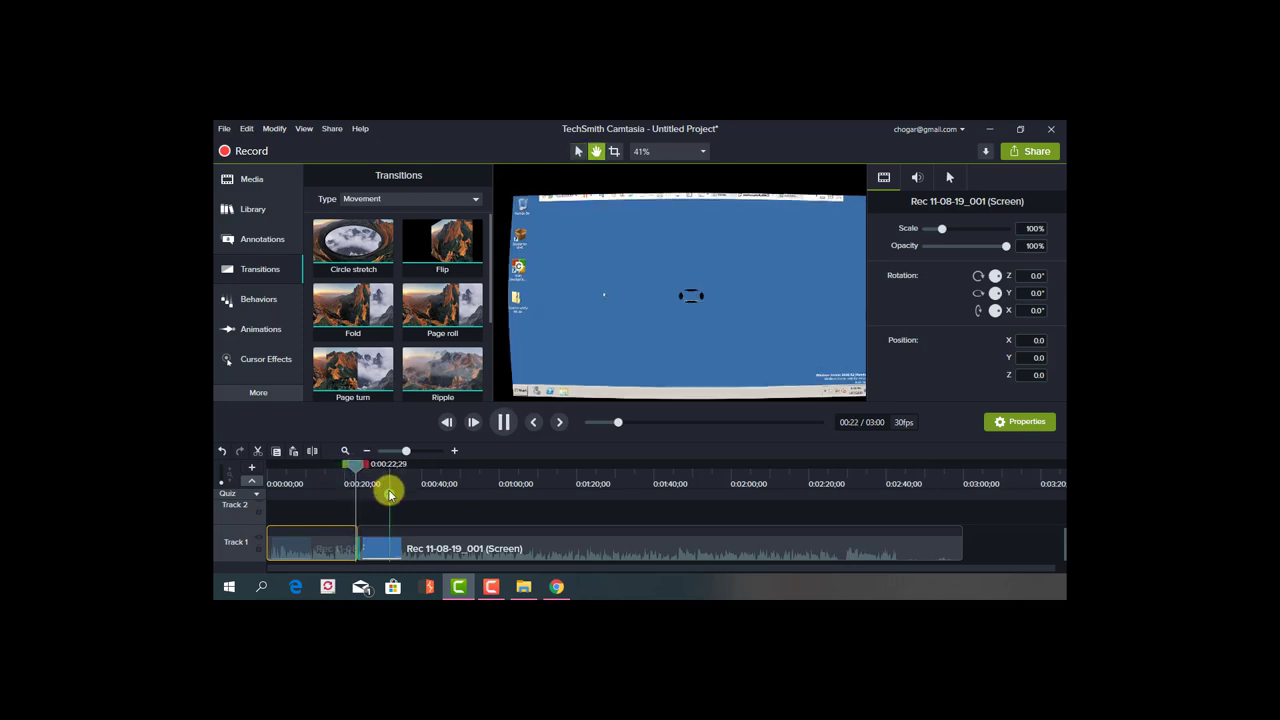
{"action": "key", "text": "space"}
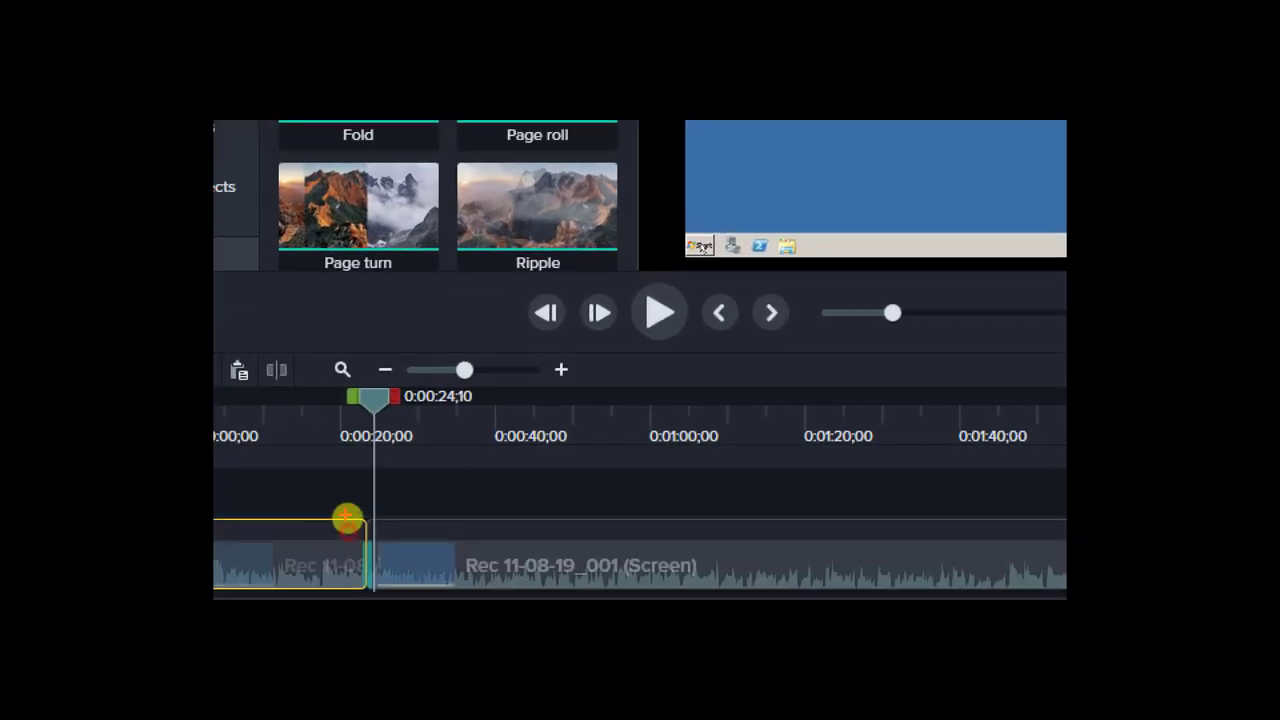
{"action": "left_click", "coordinate": [576, 541]}
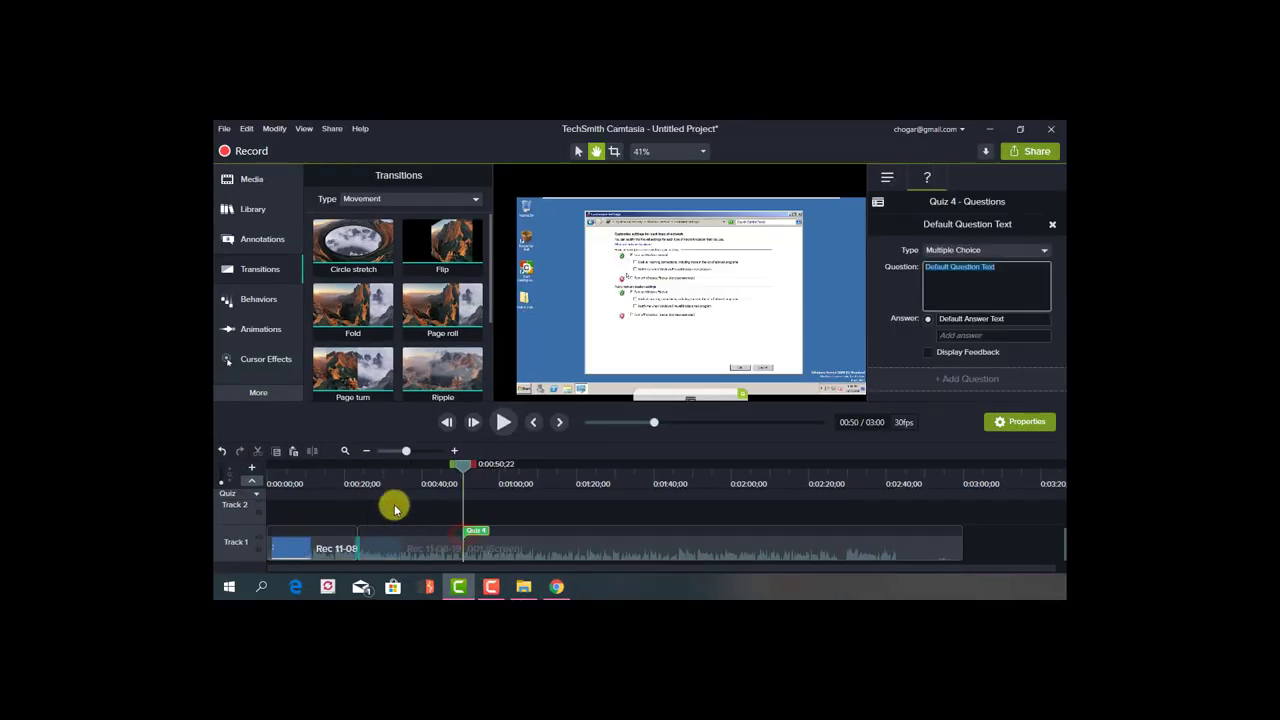
{"action": "left_click", "coordinate": [396, 509]}
{"action": "left_click", "coordinate": [476, 535]}
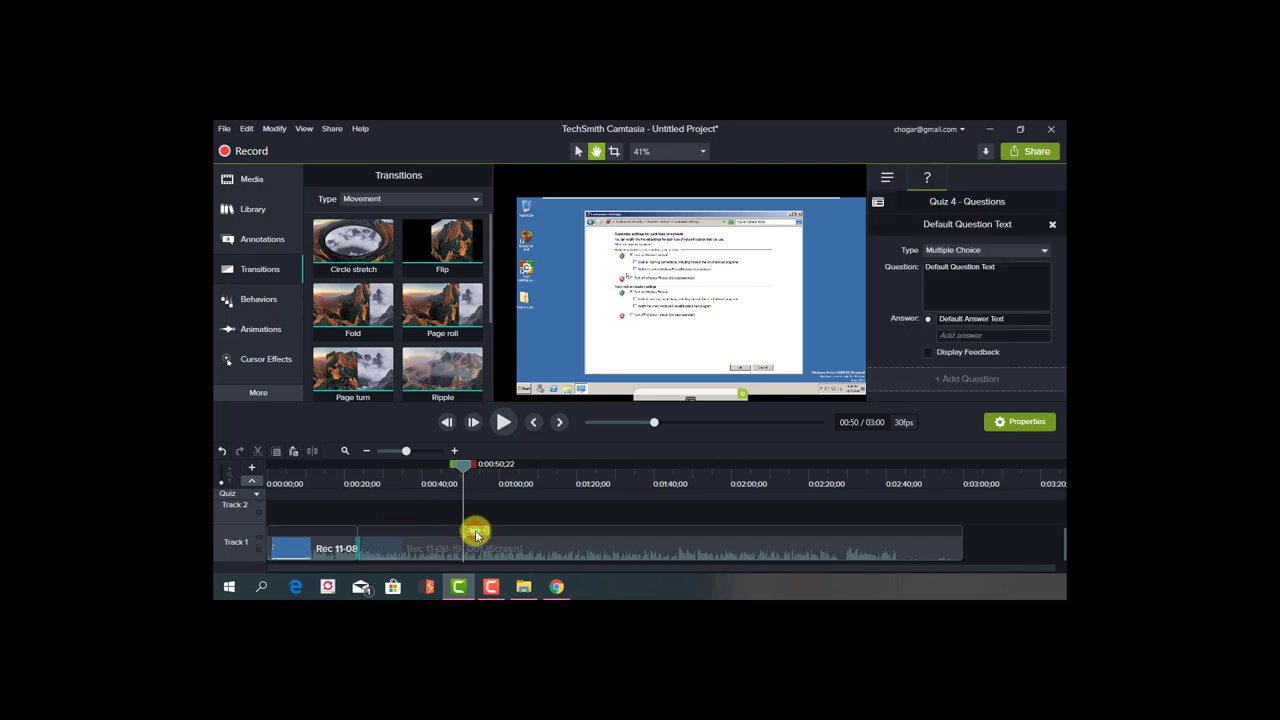
{"action": "key", "text": "Delete"}
Split the second Track 1 clip at 0:00:56;02
{"action": "mouse_move", "coordinate": [462, 464]}
{"action": "left_mouse_down"}
{"action": "mouse_move", "coordinate": [418, 468]}
{"action": "mouse_move", "coordinate": [483, 467]}
{"action": "left_mouse_up"}
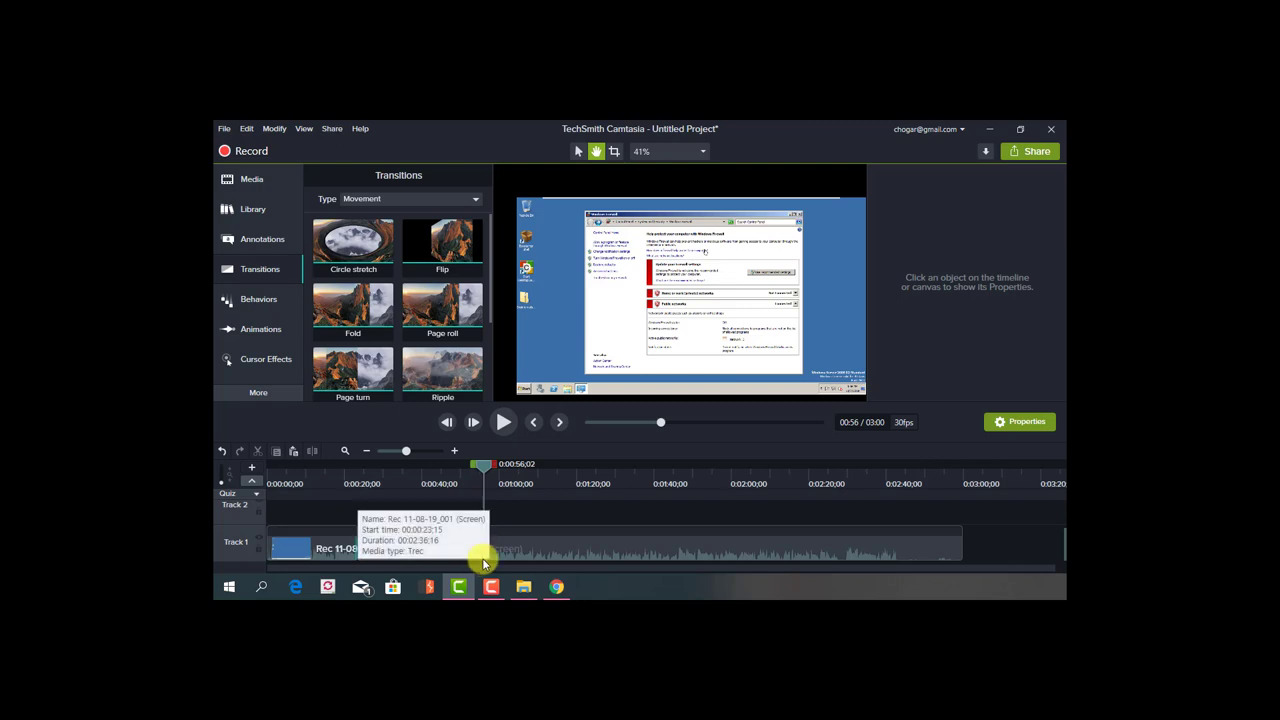
{"action": "left_click", "coordinate": [497, 551]}
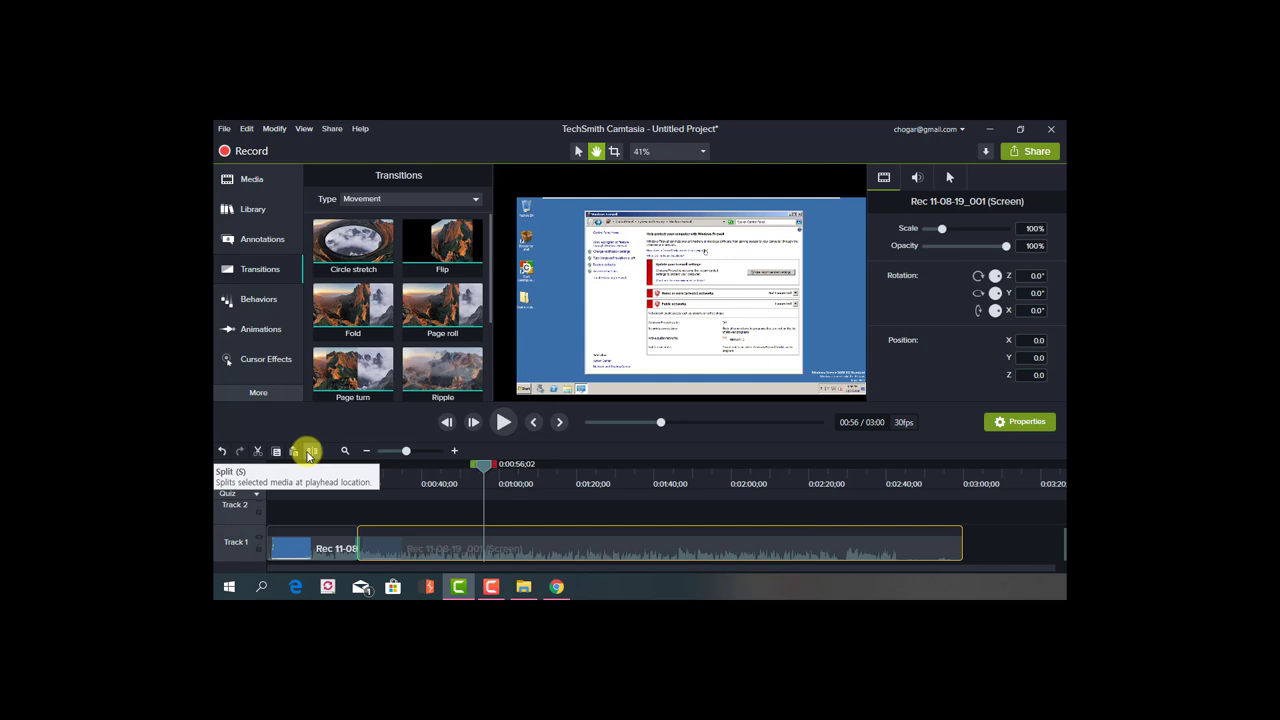
{"action": "left_click", "coordinate": [310, 453]}
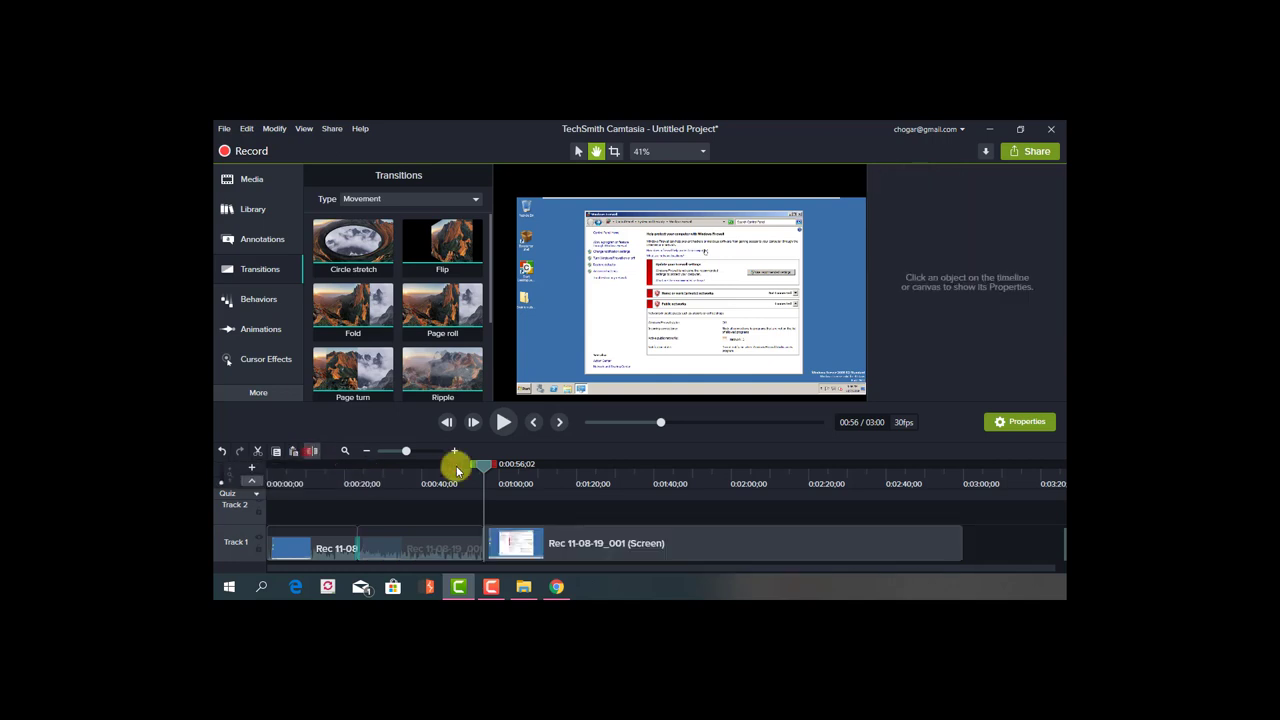
Split the last Track 1 clip at 0:01:32;13
{"action": "left_click_drag", "start_coordinate": [482, 464], "coordinate": [624, 469]}
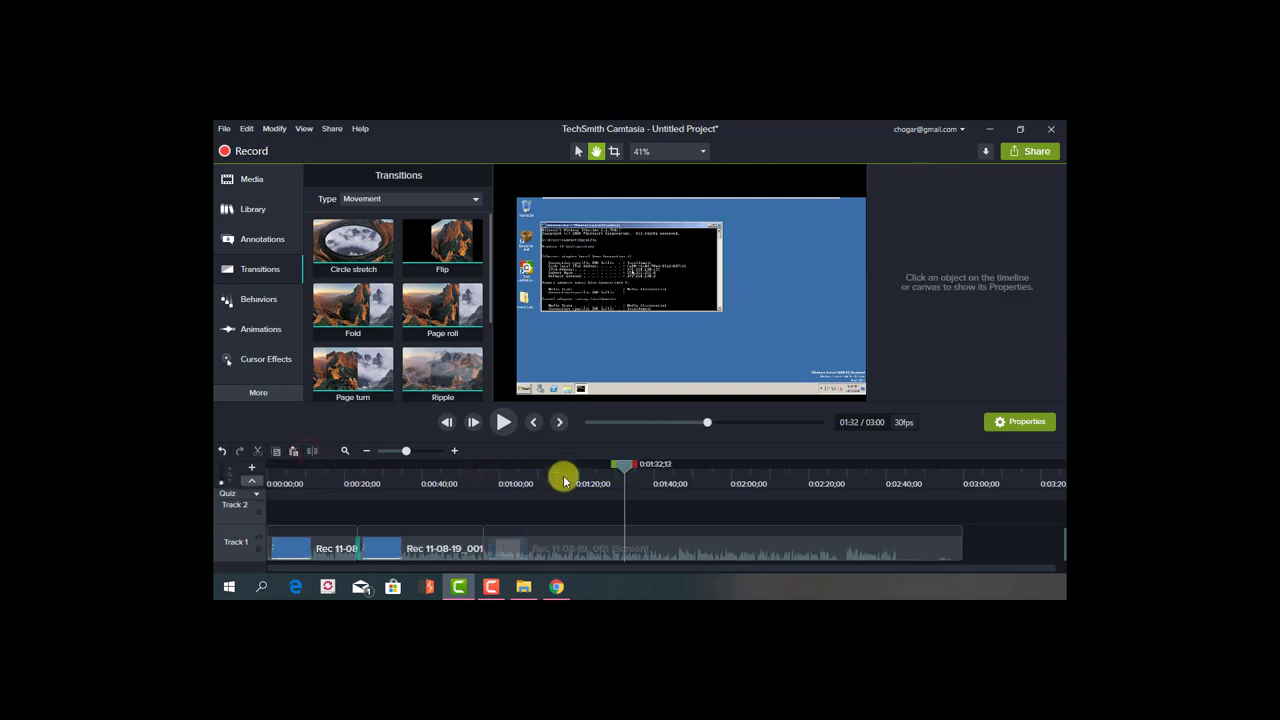
{"action": "left_click", "coordinate": [646, 563]}
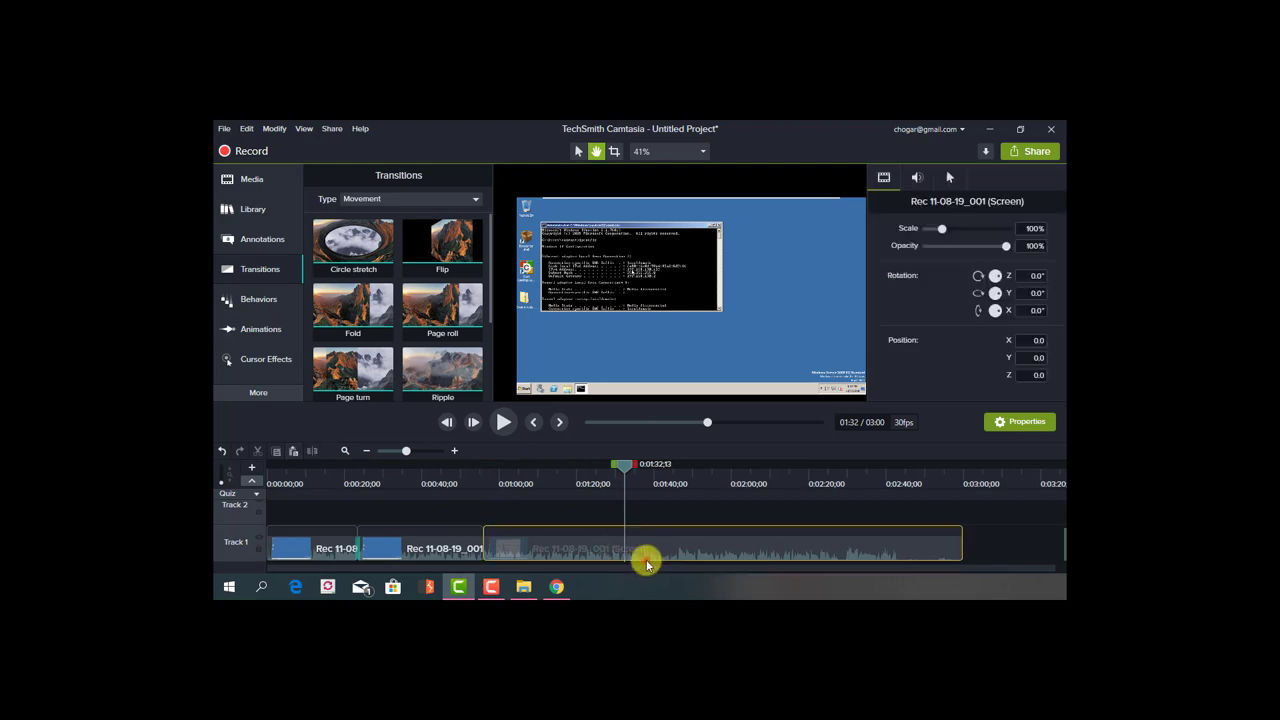
{"action": "left_click", "coordinate": [311, 453]}
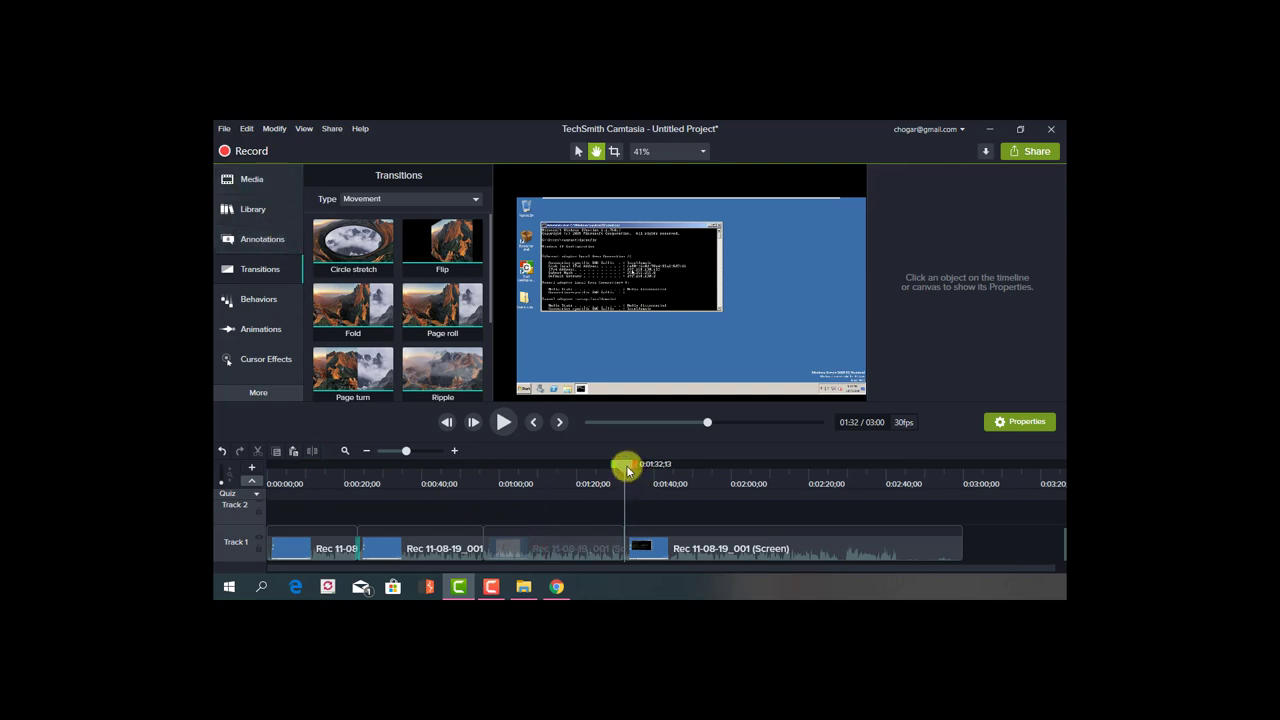
Scrub through the split Track 1 clips between about 0:41 and 2:14, select the last clip, and place the playhead at 0:01:51;11
{"action": "left_click_drag", "start_coordinate": [627, 470], "coordinate": [451, 500]}
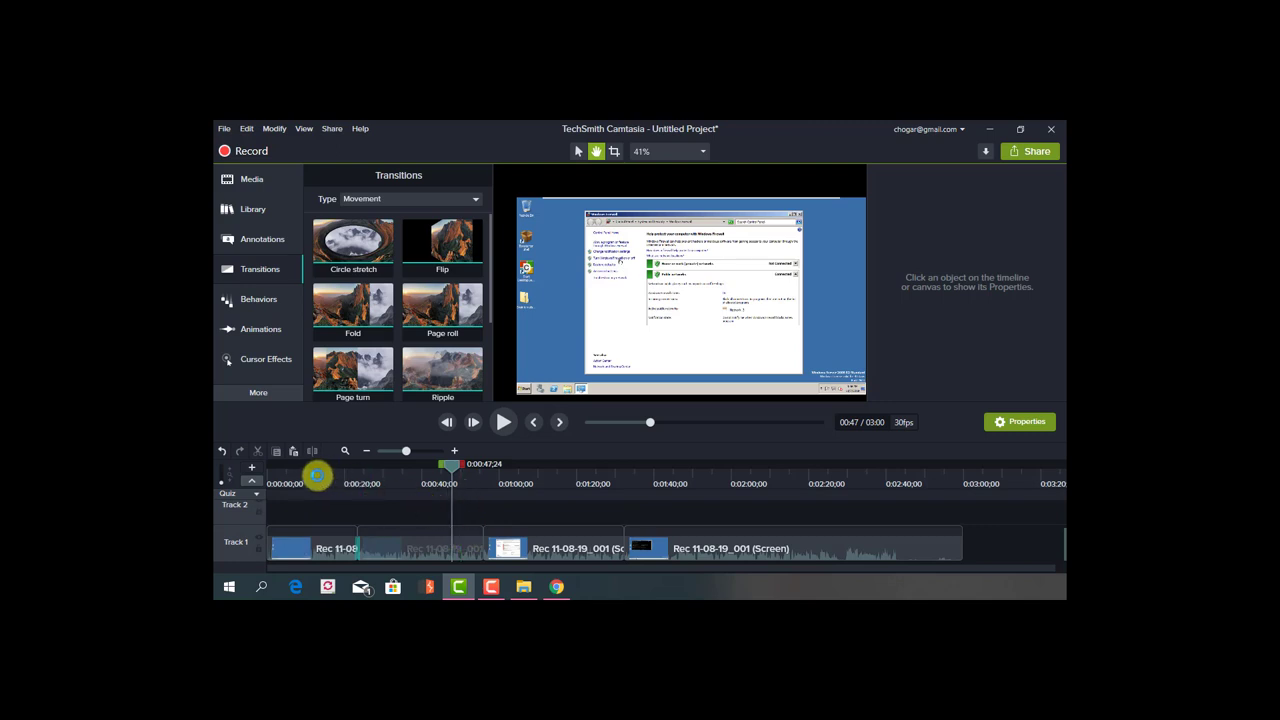
{"action": "left_click_drag", "start_coordinate": [450, 466], "coordinate": [424, 470]}
{"action": "left_click", "coordinate": [314, 543]}
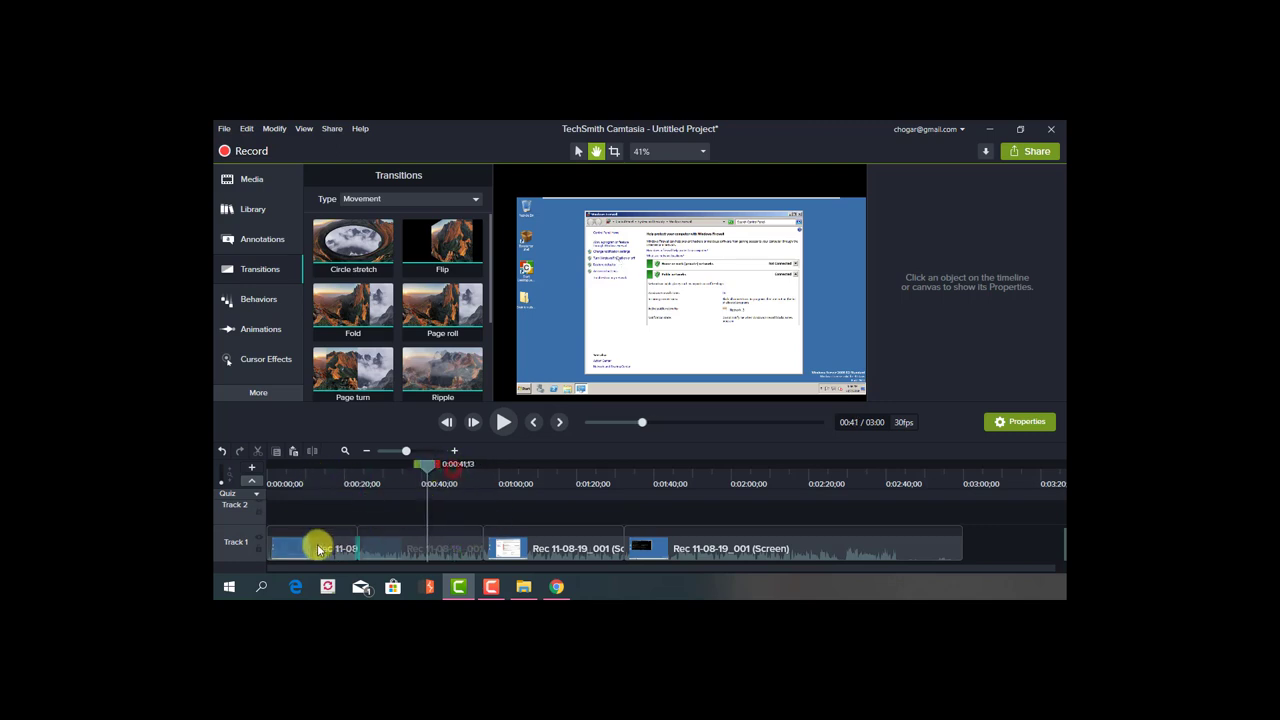
{"action": "left_click", "coordinate": [709, 546]}
{"action": "left_click_drag", "start_coordinate": [424, 462], "coordinate": [786, 486]}
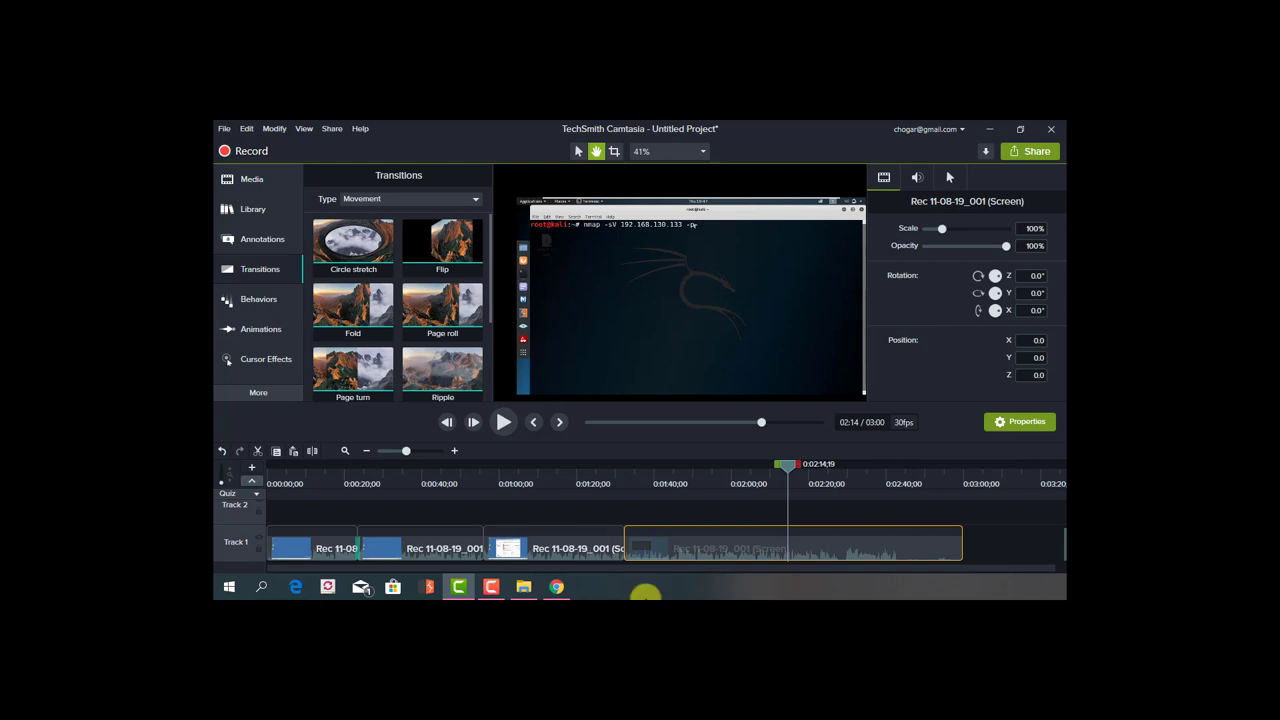
{"action": "left_click_drag", "start_coordinate": [790, 472], "coordinate": [697, 464]}
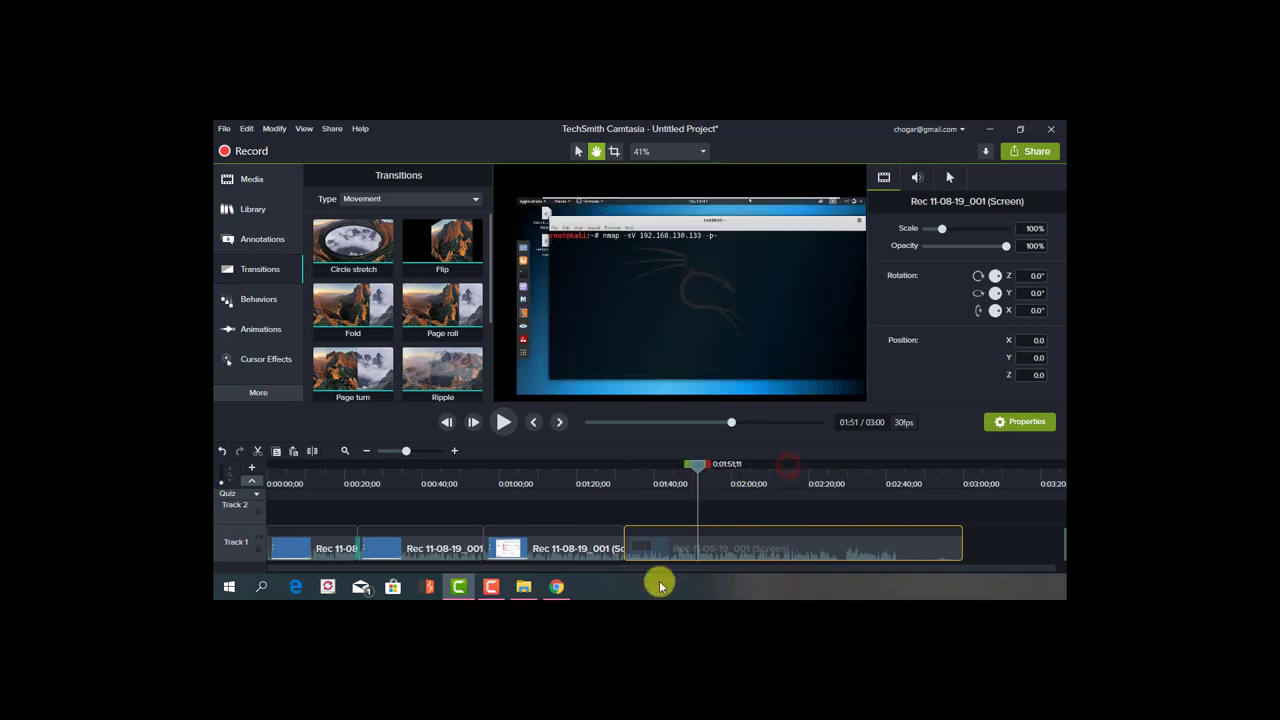
{"action": "key", "text": "ctrl+1"}
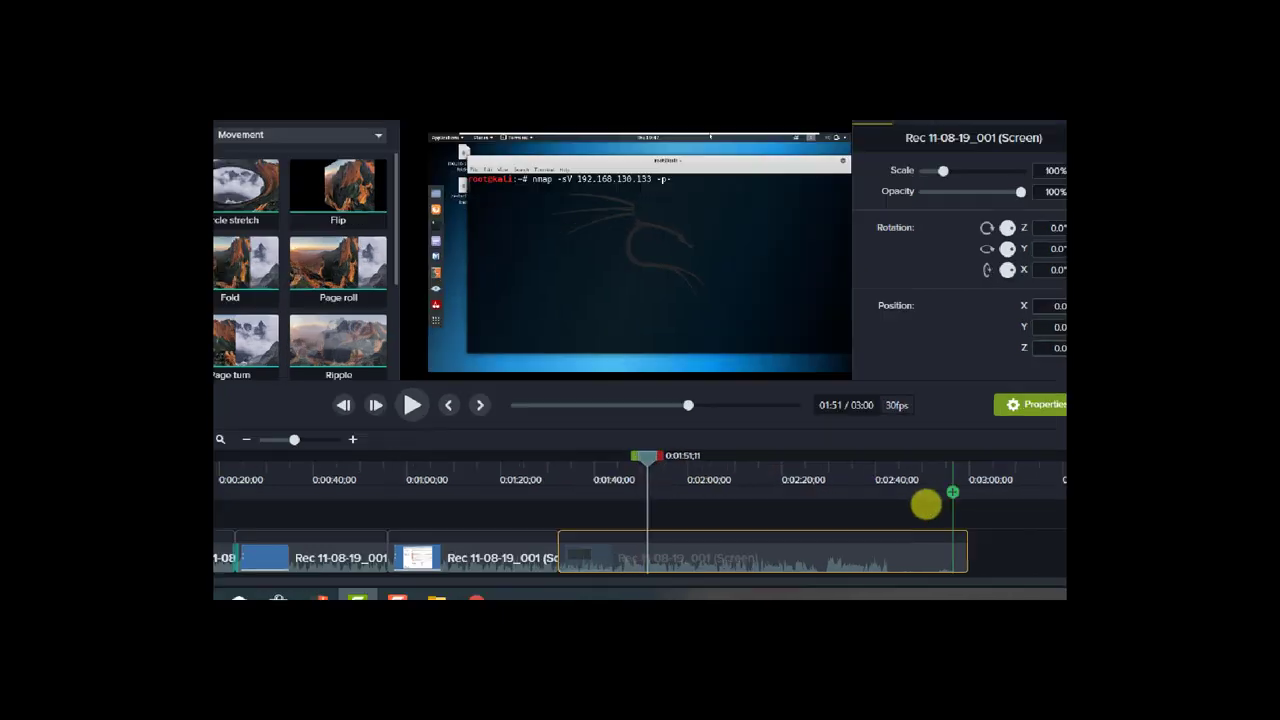
{"action": "left_click", "coordinate": [779, 582]}
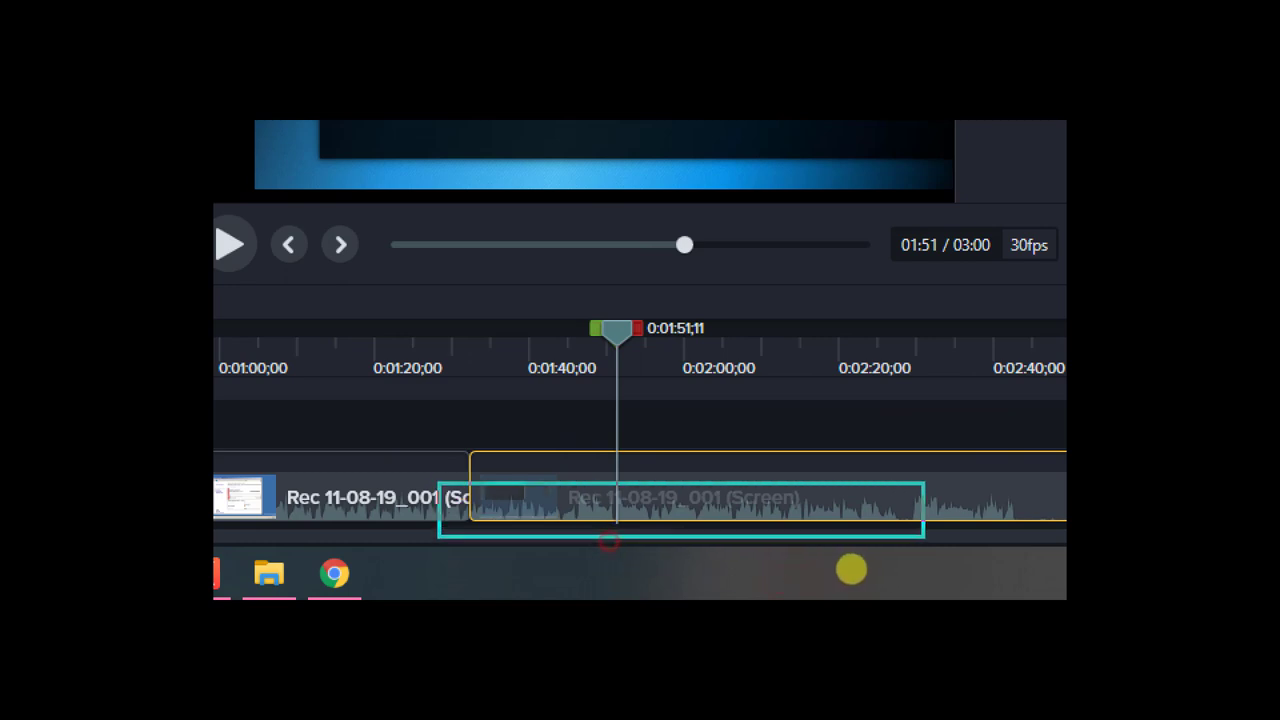